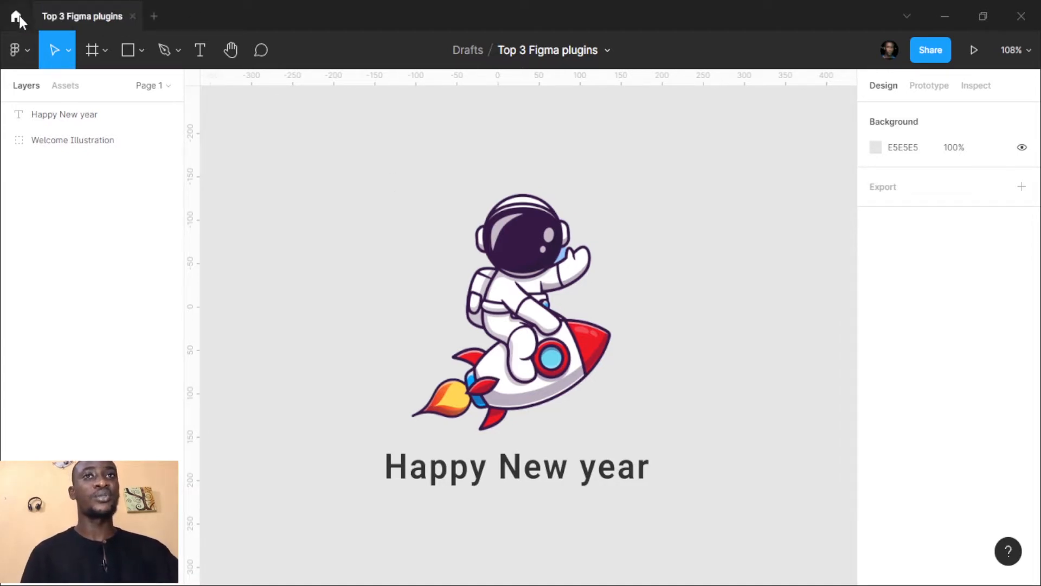
Open the Plugins category of the Figma Community.
click(17, 17)
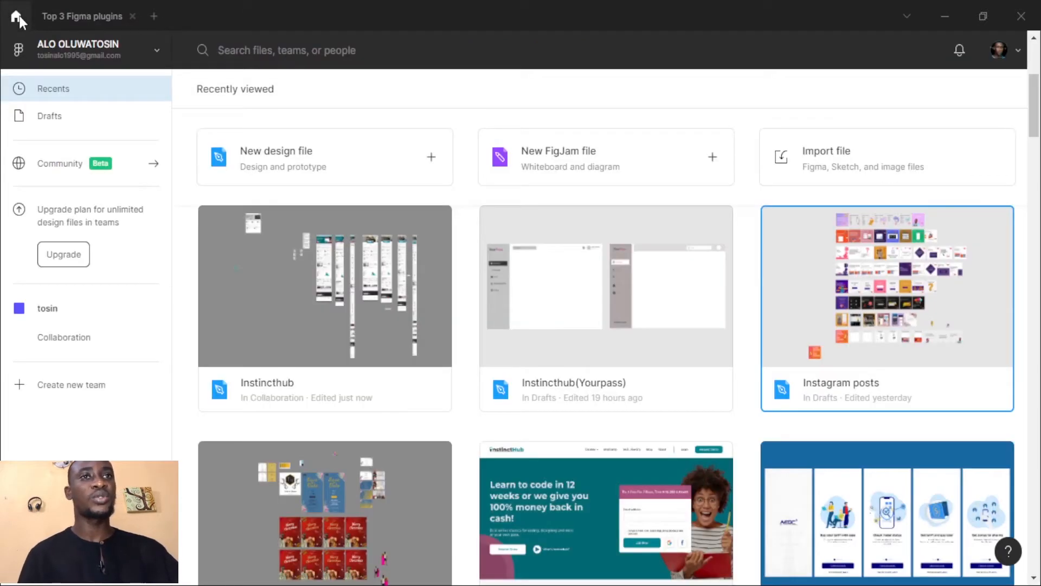
click(64, 164)
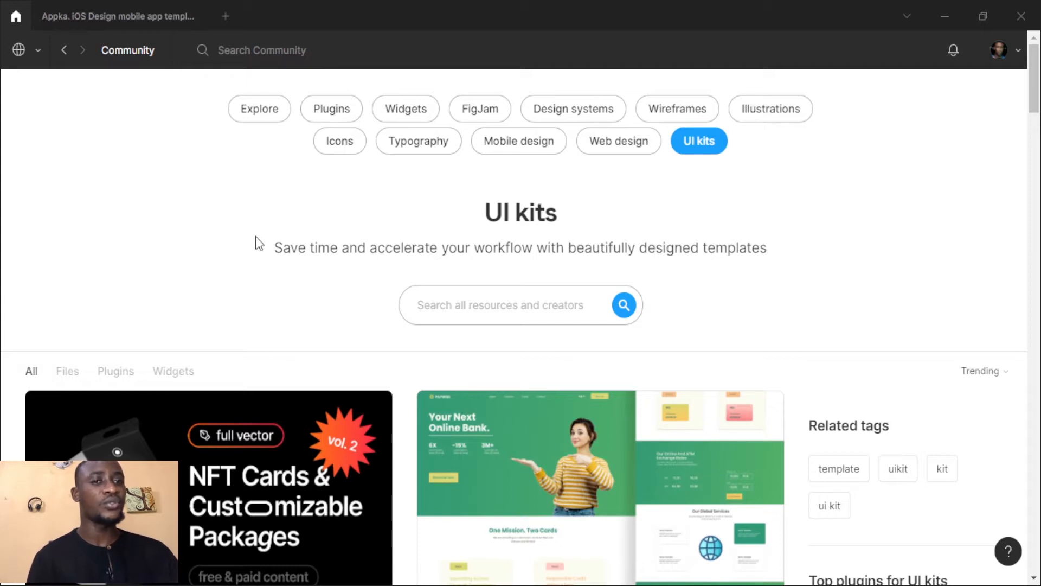
click(320, 103)
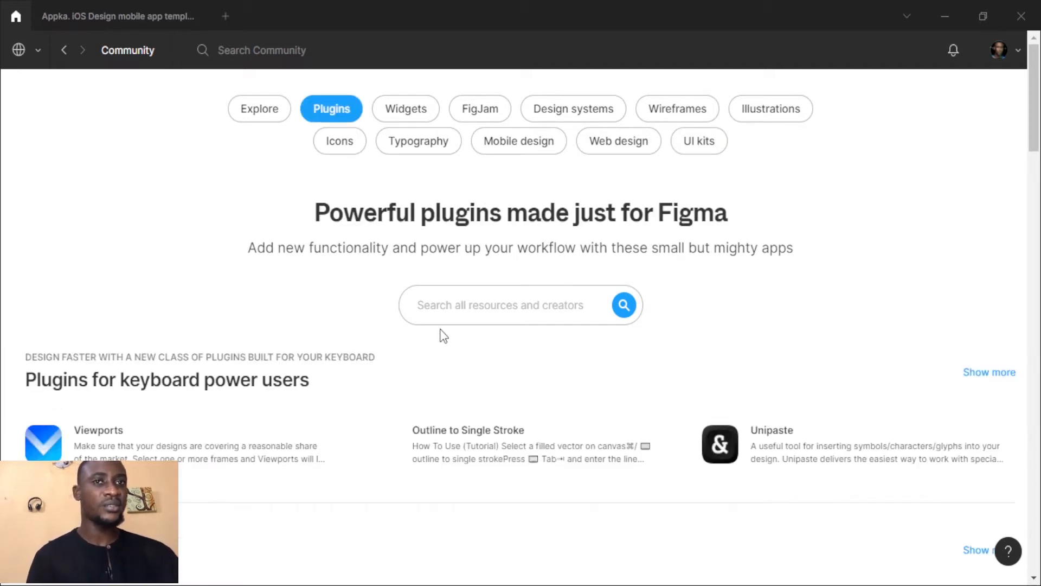
Find the Material Design Icons plugin in the Community's plugin list and install it.
scroll(443, 335, down, 5)
scroll(442, 335, down, 2)
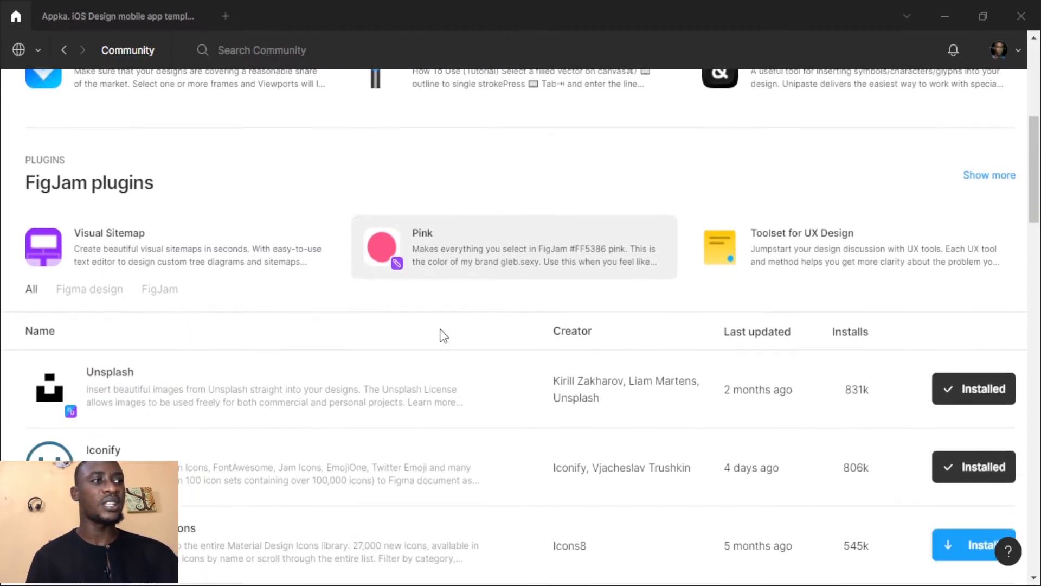
scroll(443, 335, down, 1)
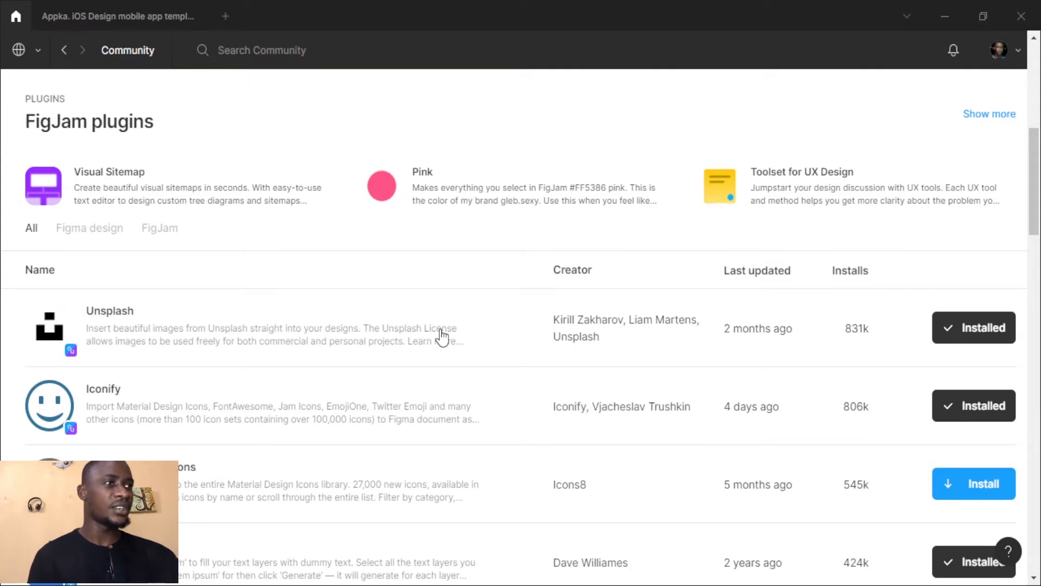
scroll(442, 338, down, 1)
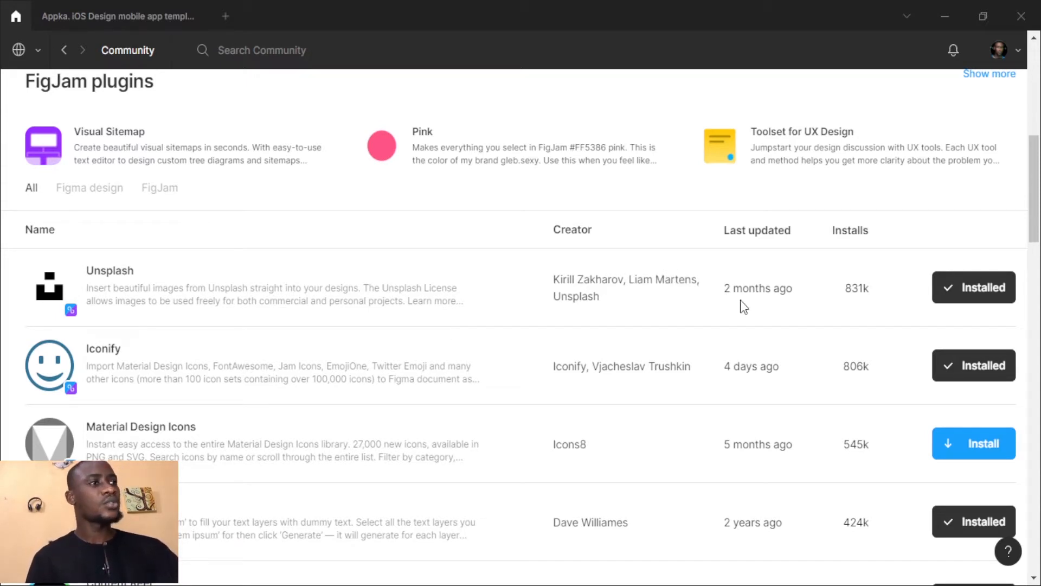
scroll(744, 307, down, 1)
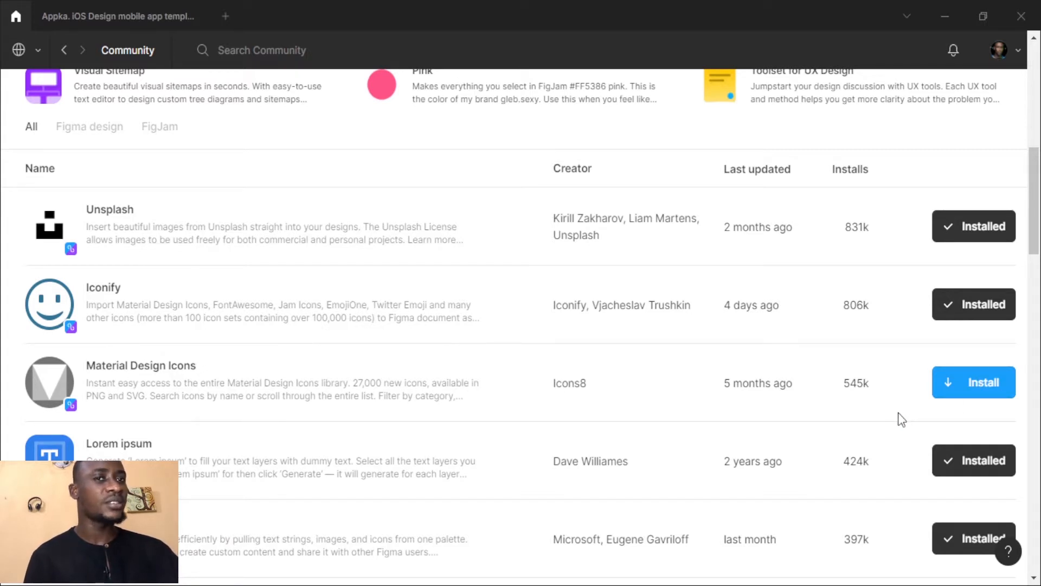
click(949, 389)
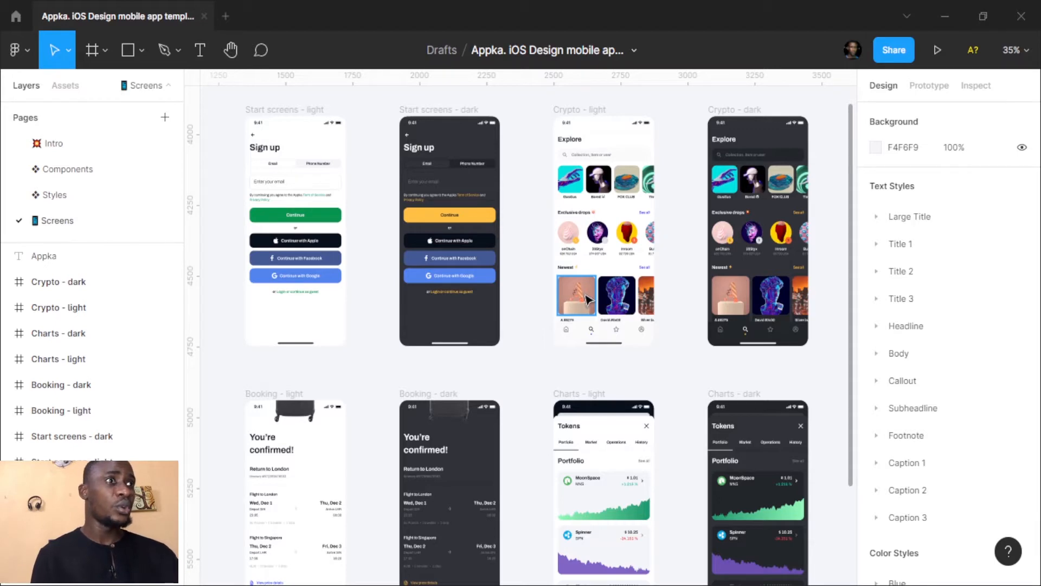
Select the A #8275 card image under Newest on the Crypto - light screen and run the Unsplash plugin on it.
scroll(588, 300, up, 10)
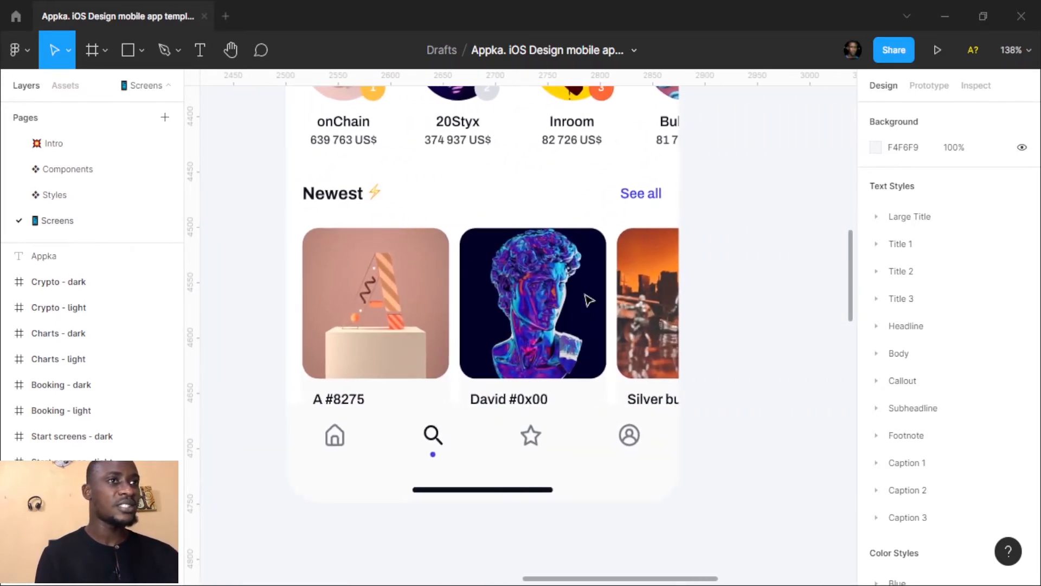
click(389, 298)
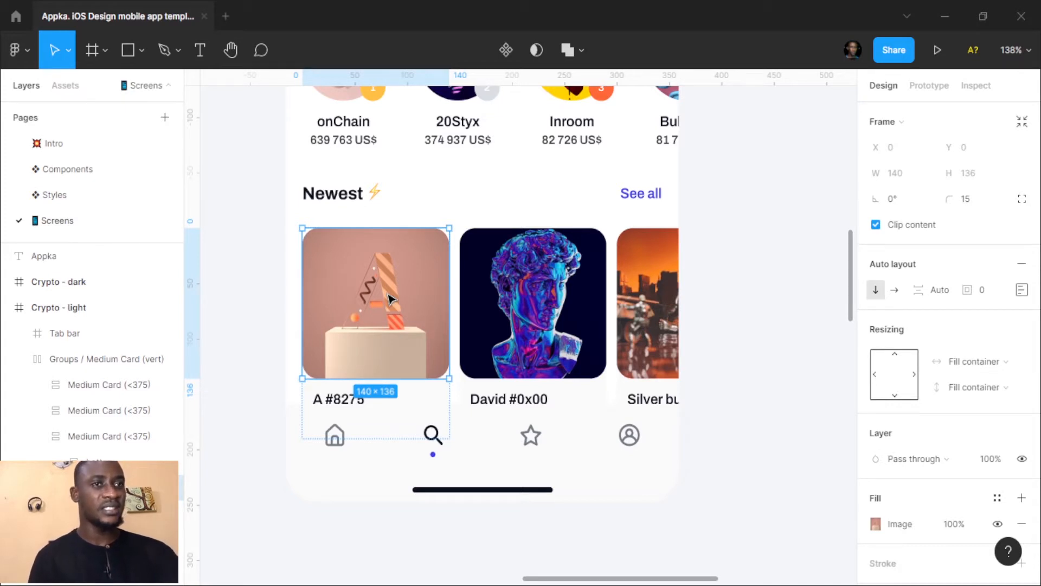
right_click(389, 298)
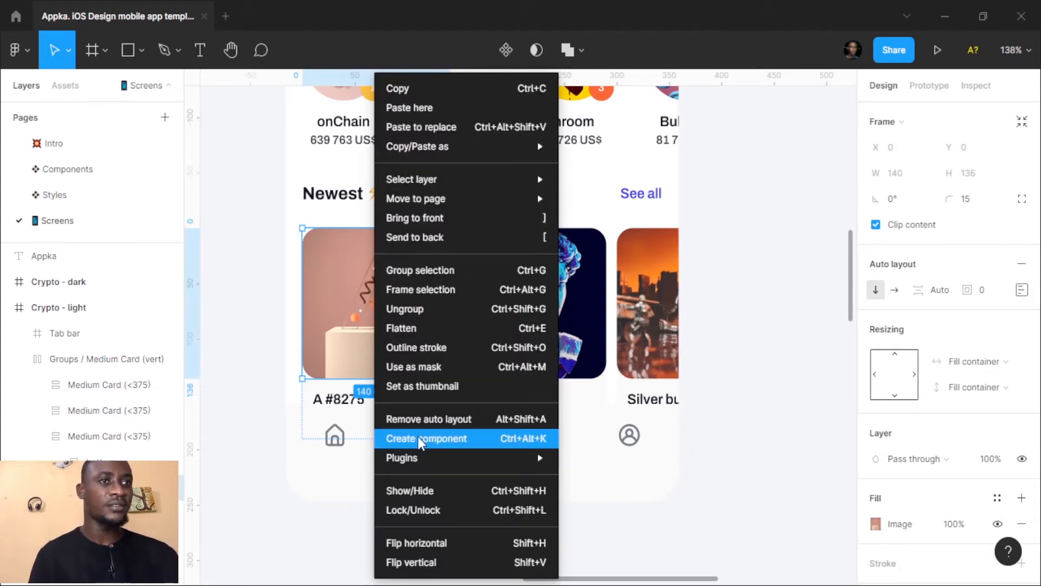
mouse_move(436, 458)
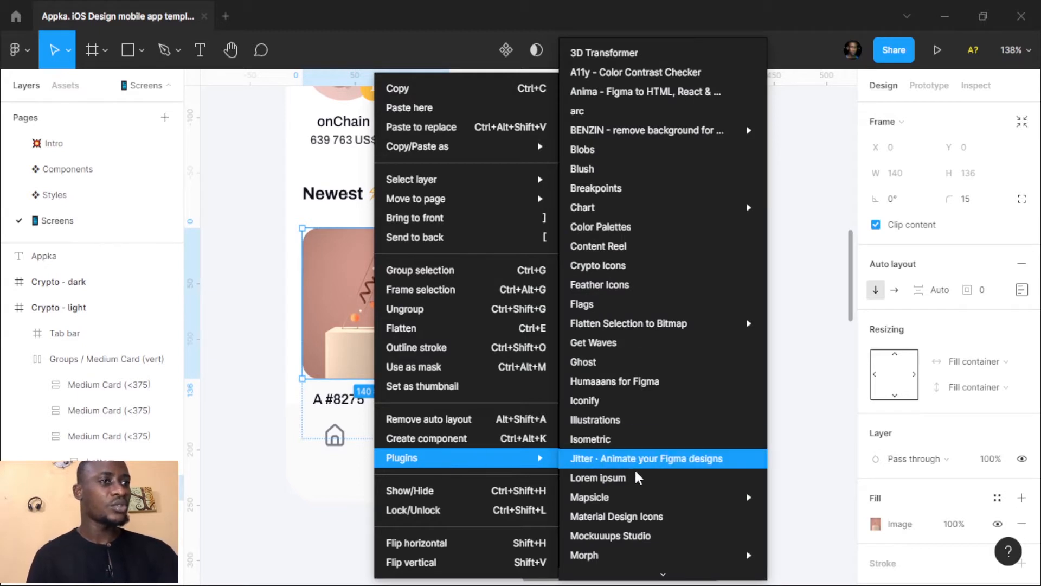
scroll(638, 472, down, 3)
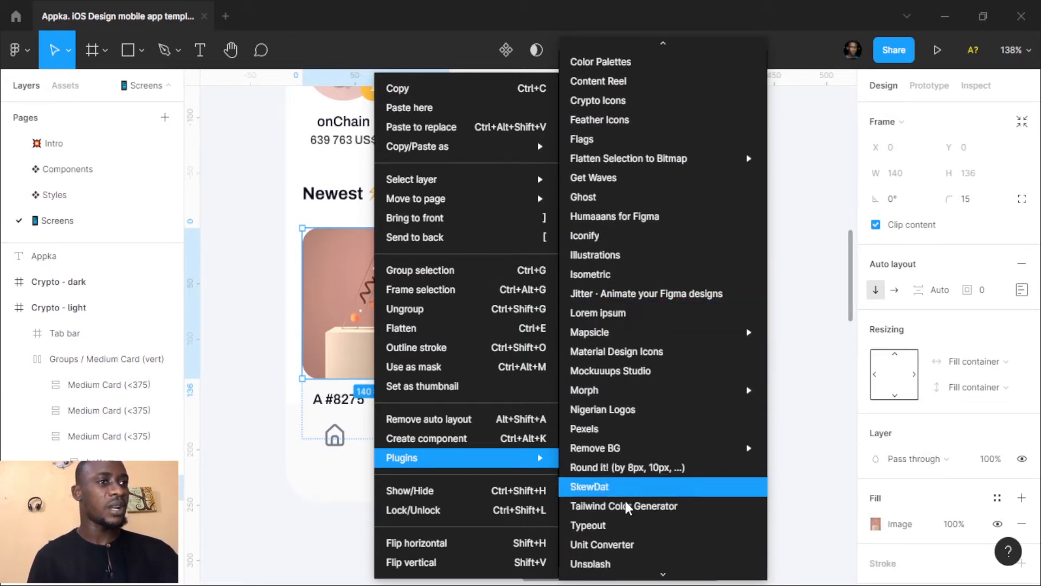
scroll(627, 564, down, 2)
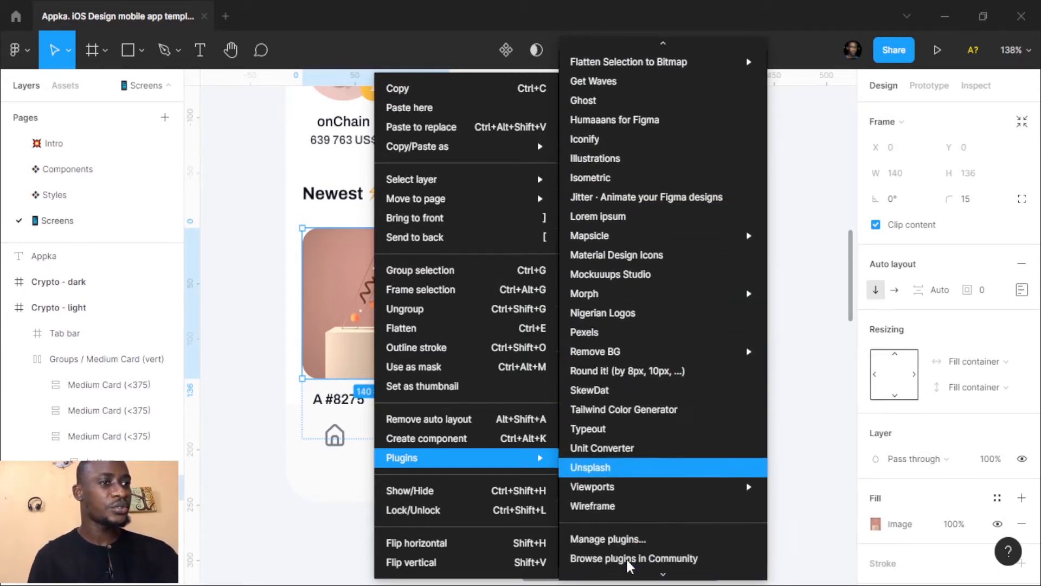
click(631, 440)
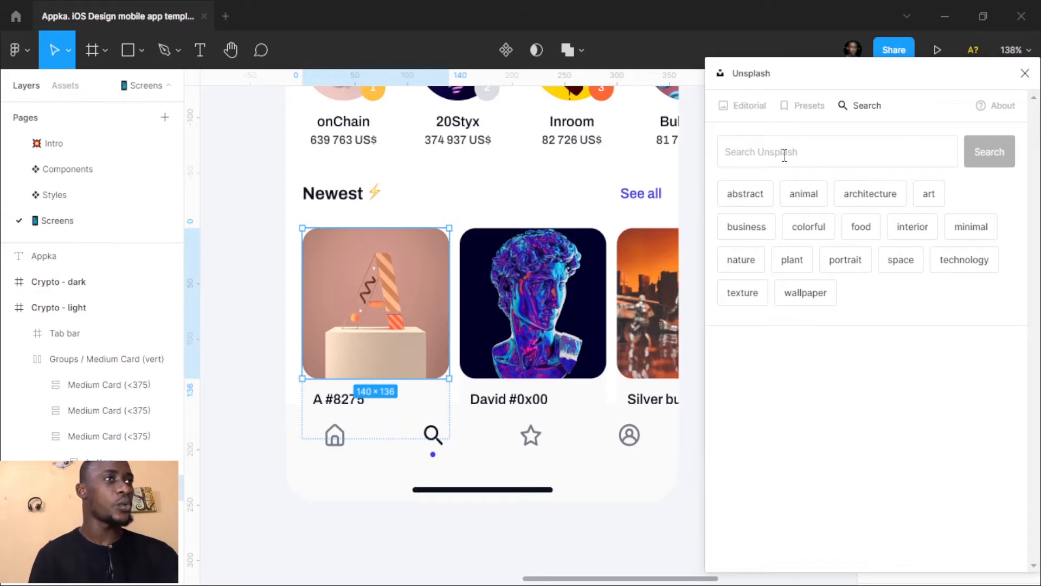
Fill the selected card image with a random photo from Unsplash's abstract preset and swap it for another abstract one.
click(808, 105)
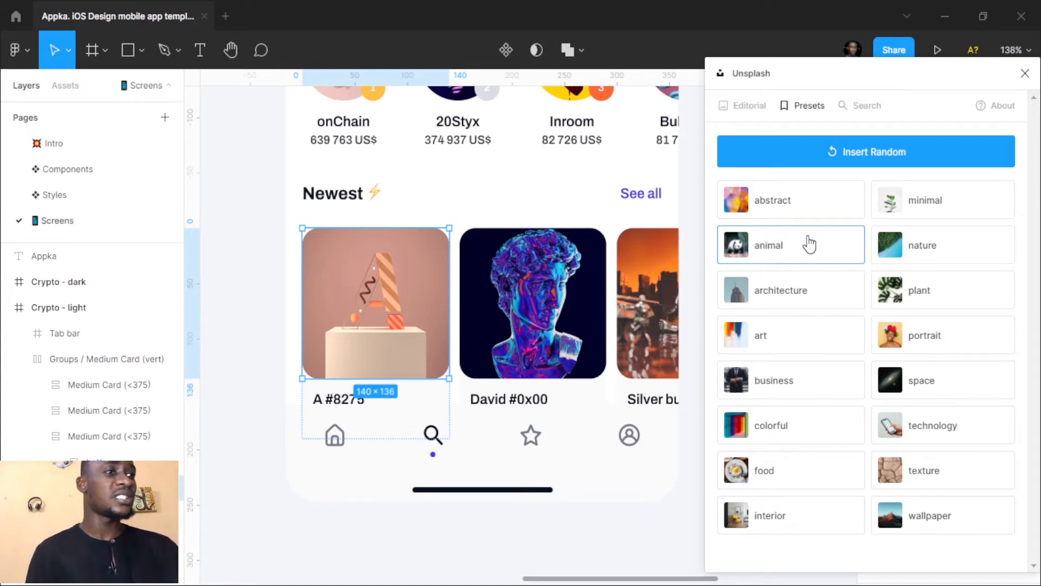
click(790, 205)
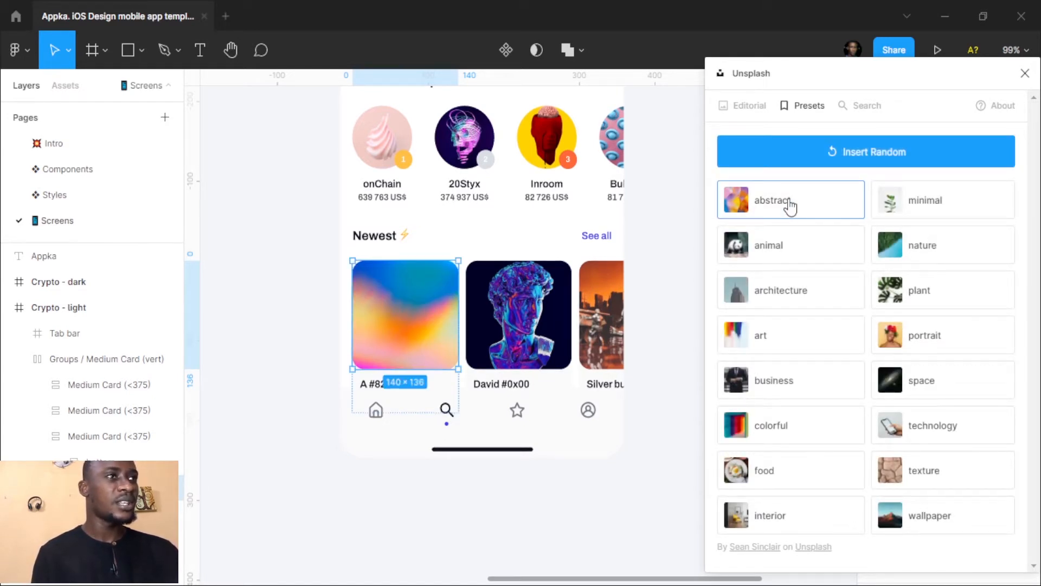
click(788, 202)
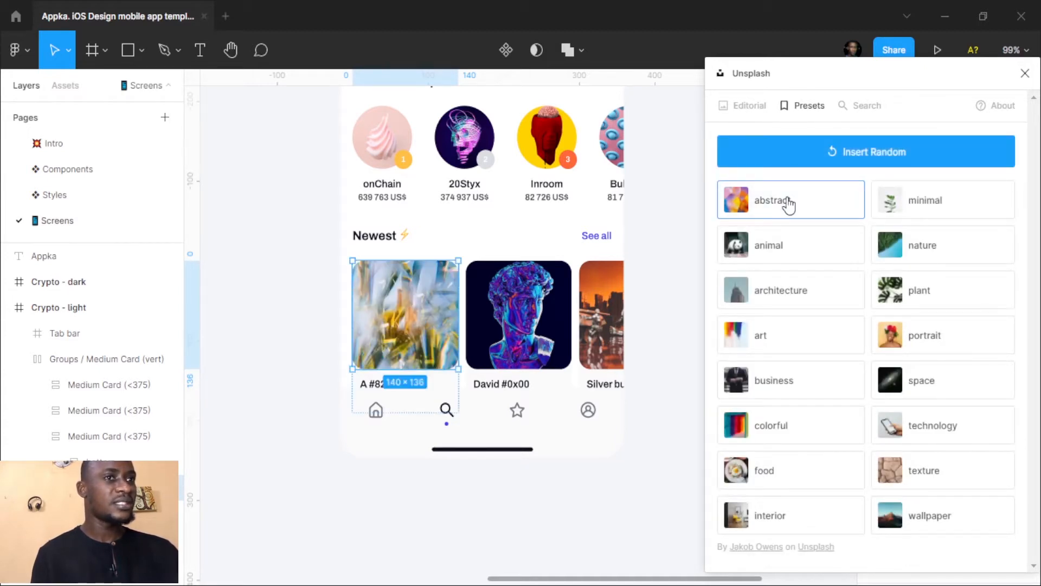
Replace the card's image with a photo from Unsplash's animal preset, deselect the card and close the plugin.
click(777, 251)
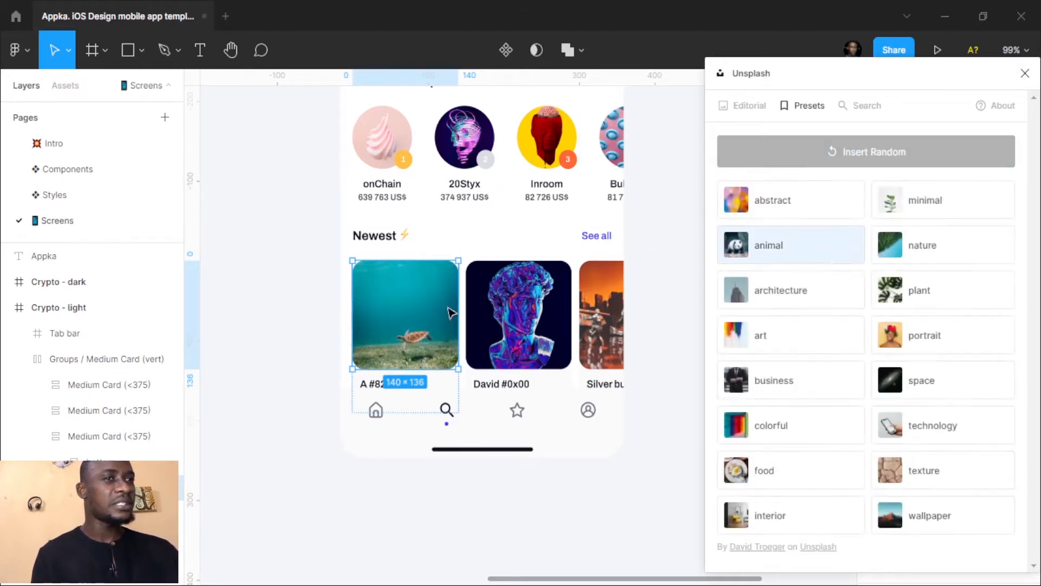
scroll(410, 340, up, 5)
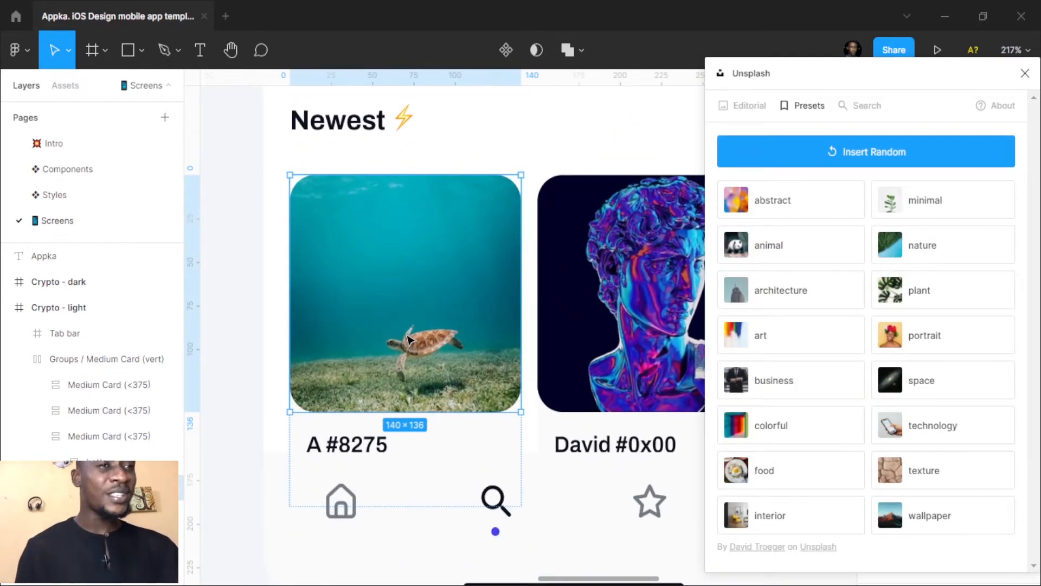
scroll(410, 341, right, 2)
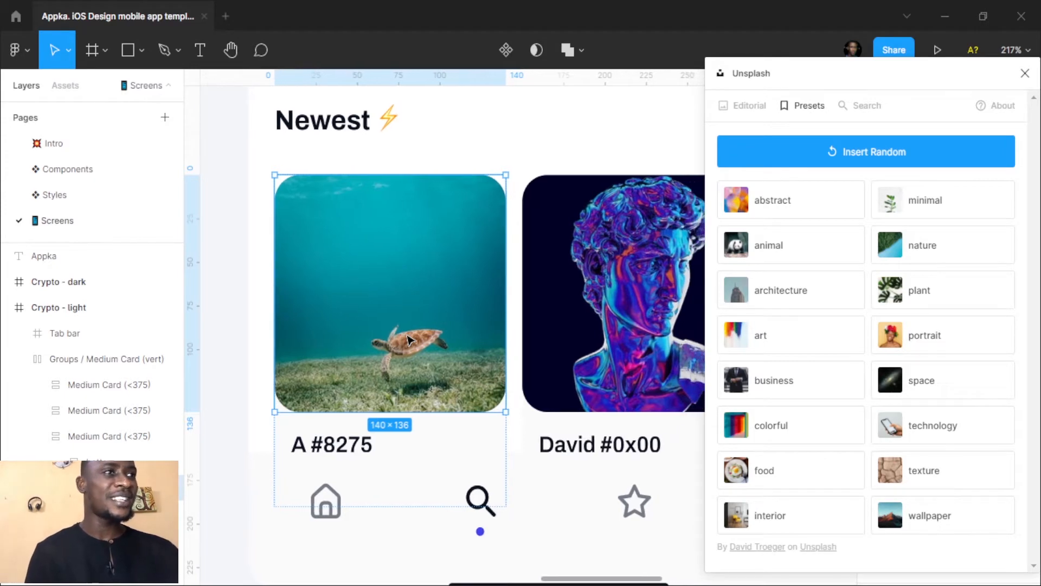
scroll(411, 341, down, 5)
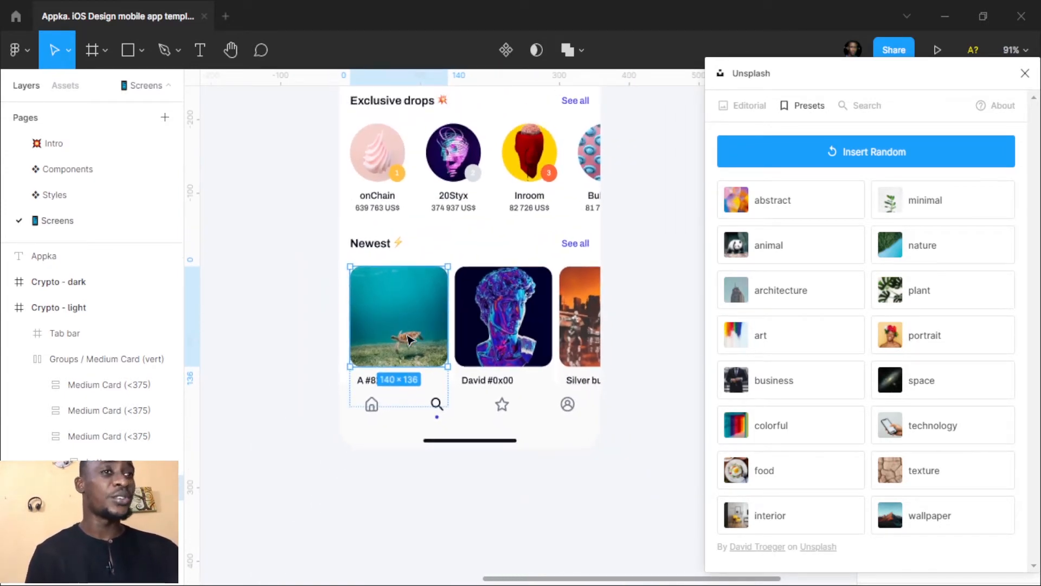
scroll(411, 339, right, 2)
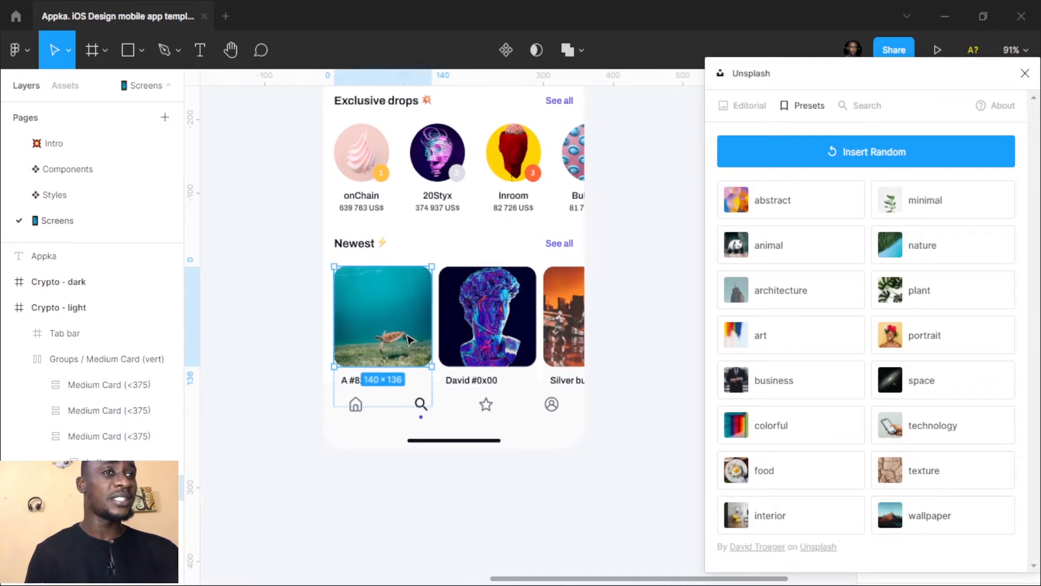
click(658, 288)
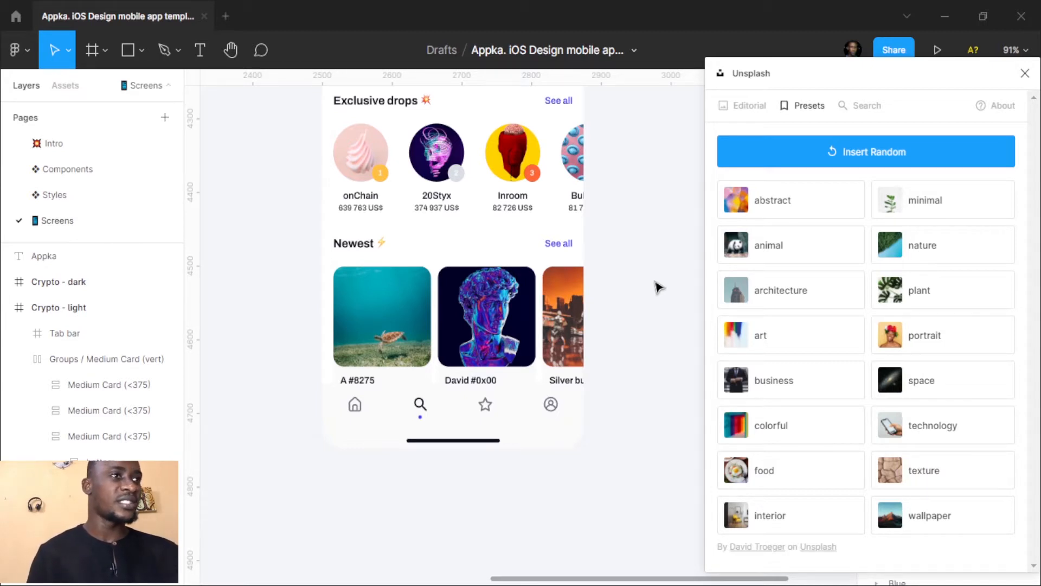
click(1025, 76)
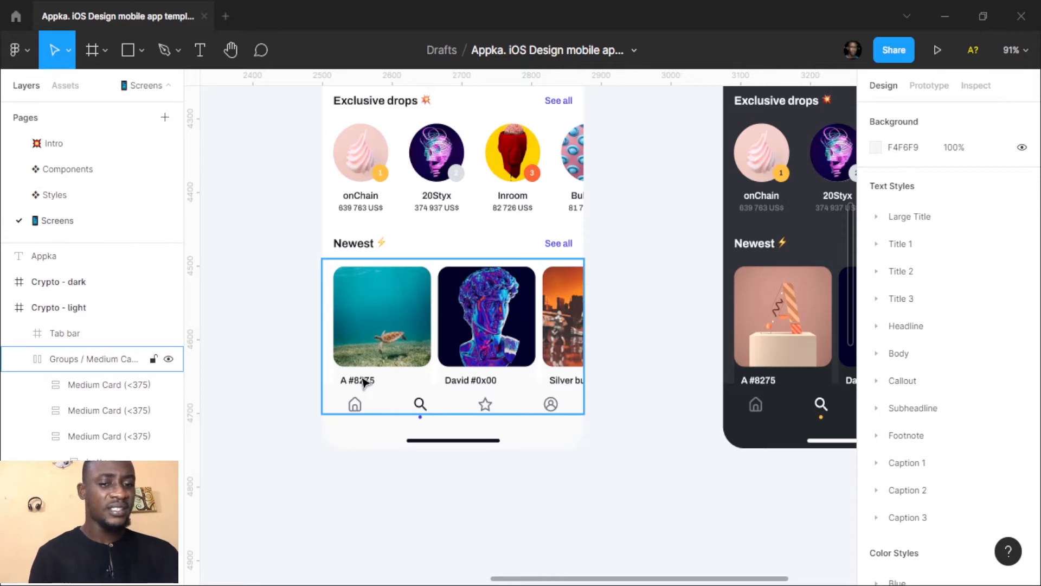
Select the A #8275 title text below the turtle image and run the Content Reel plugin on it.
scroll(365, 382, up, 5)
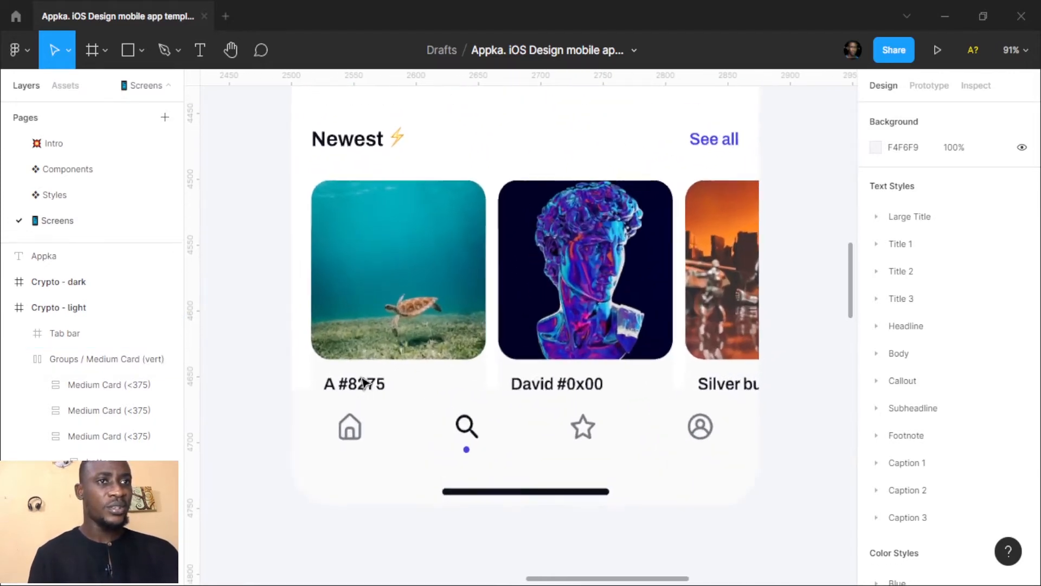
click(365, 387)
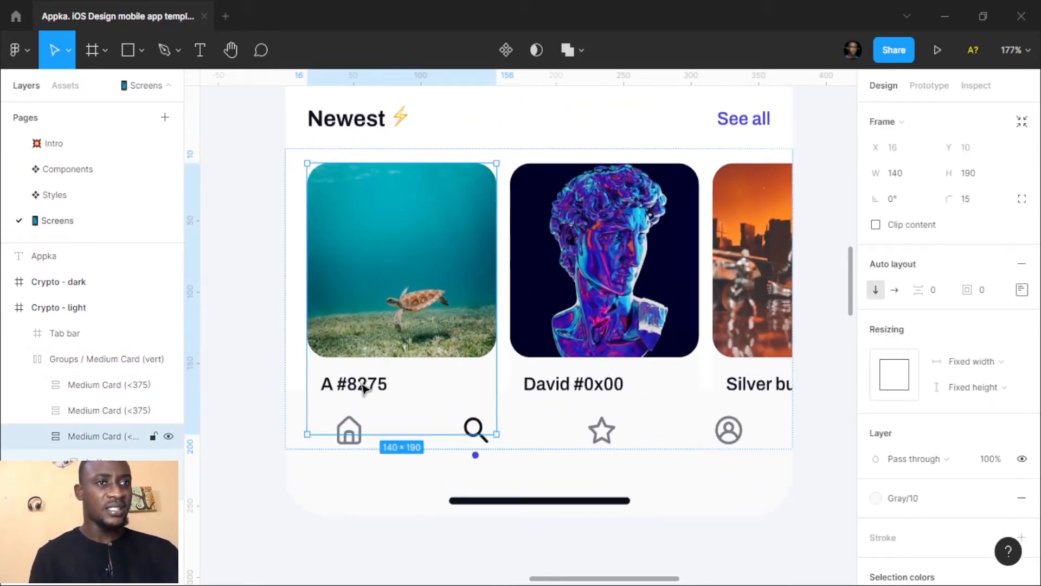
double_click(365, 386)
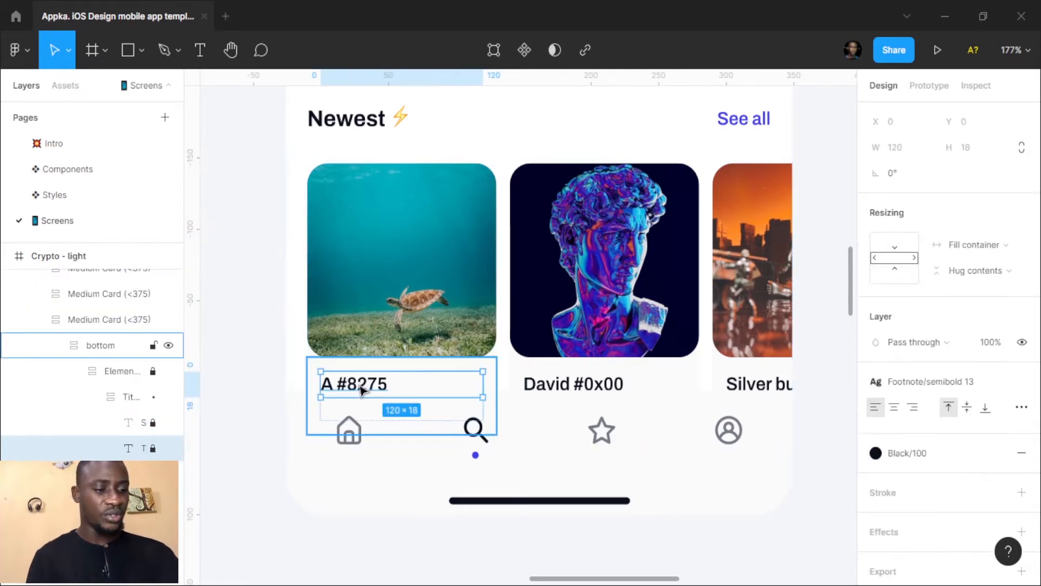
right_click(347, 386)
mouse_move(442, 460)
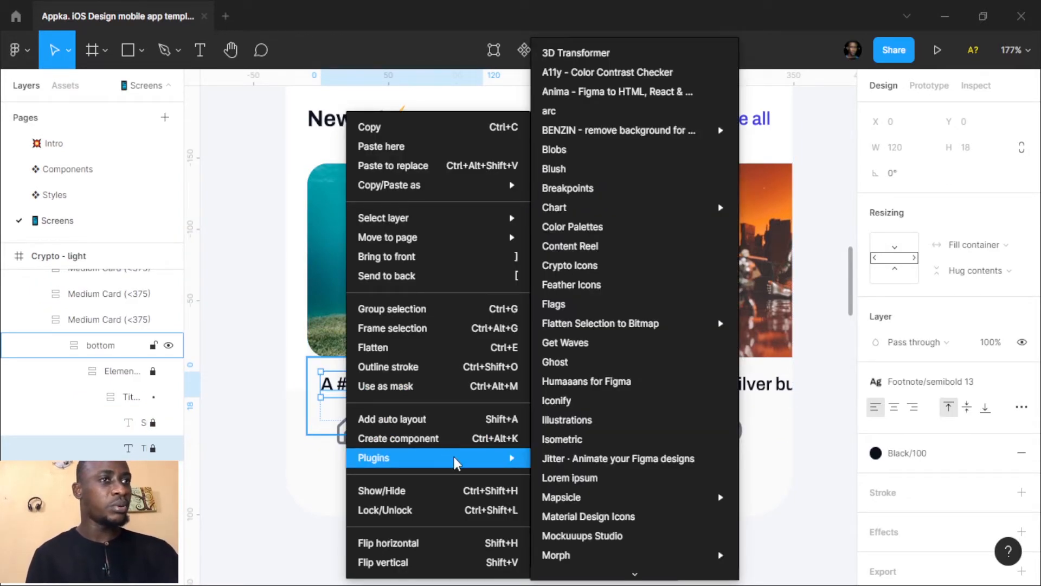
click(673, 246)
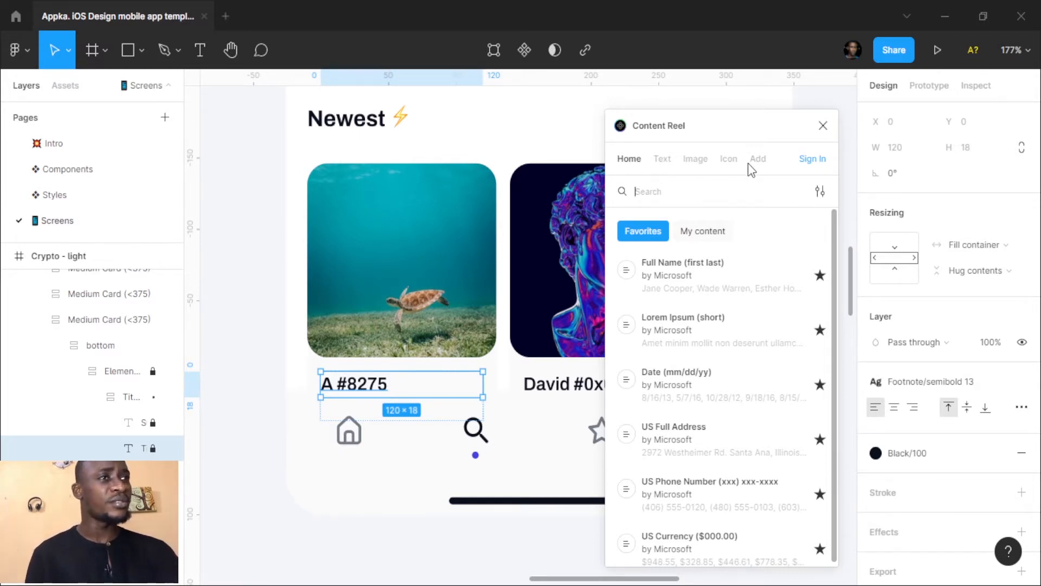
Examine the text content sets offered in Content Reel for one that suits the card title.
click(667, 162)
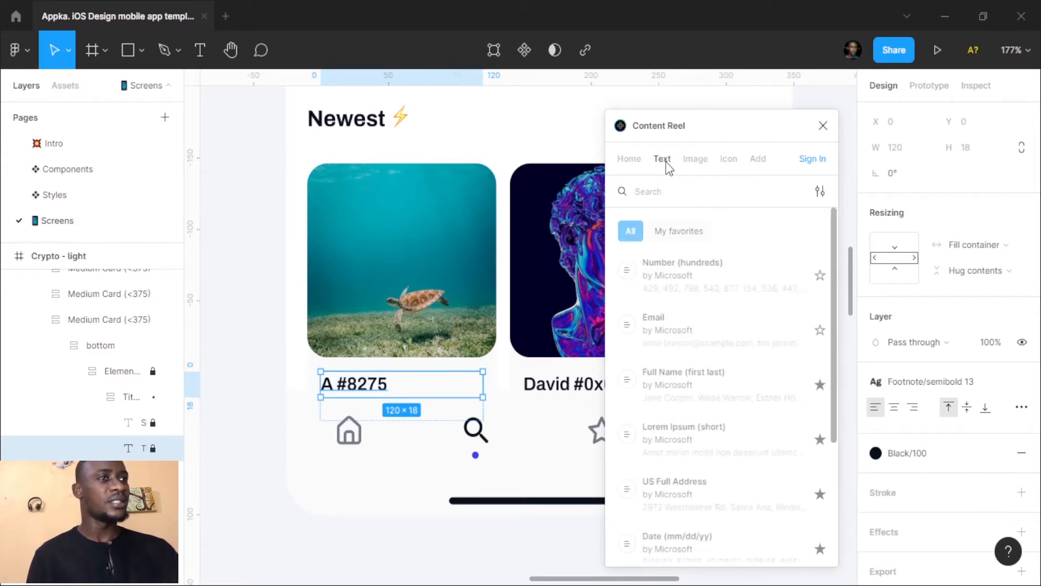
scroll(686, 387, down, 3)
click(687, 389)
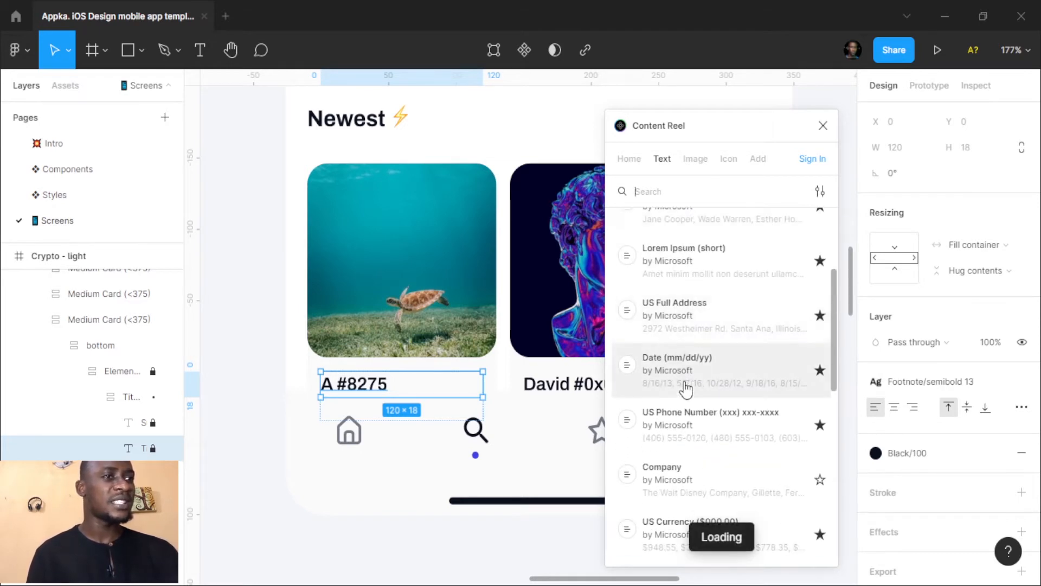
scroll(686, 387, up, 3)
scroll(687, 388, up, 1)
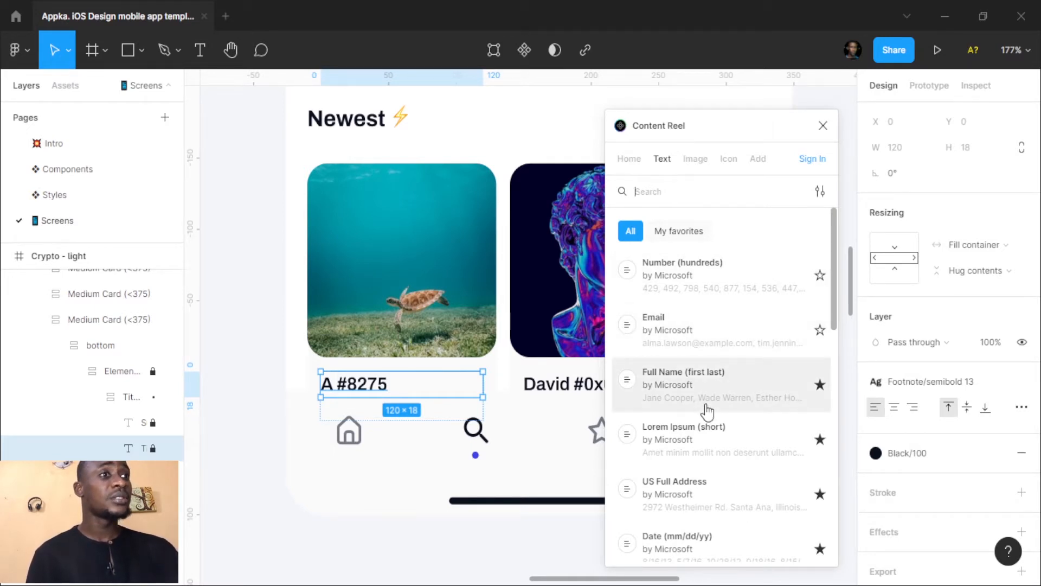
scroll(707, 412, down, 2)
scroll(709, 410, down, 6)
scroll(706, 375, up, 5)
scroll(706, 375, up, 4)
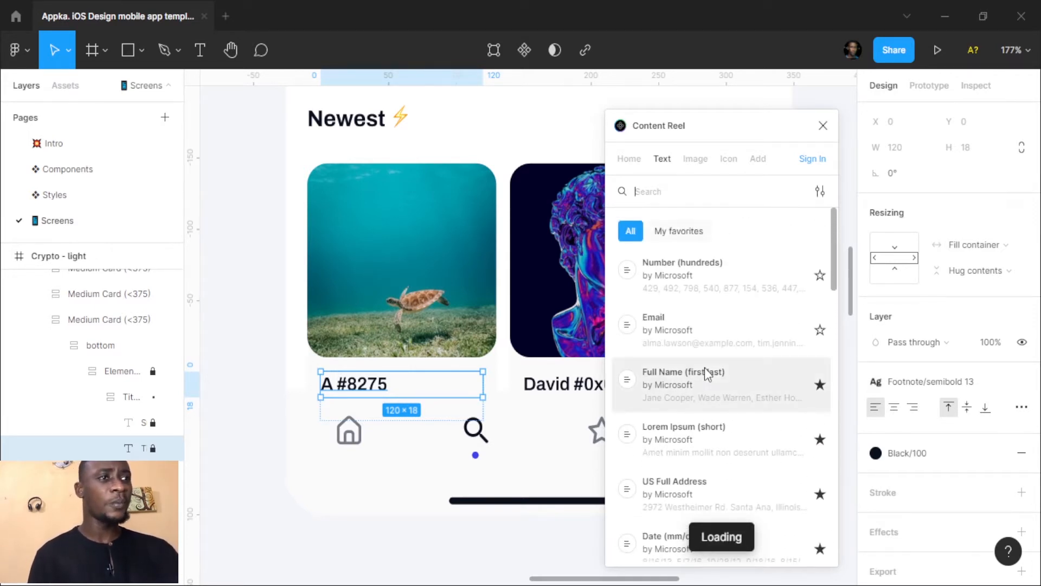
Search the text content for "animal" and fill the turtle card's title with Tortoise from the first Animals set.
text(animal)
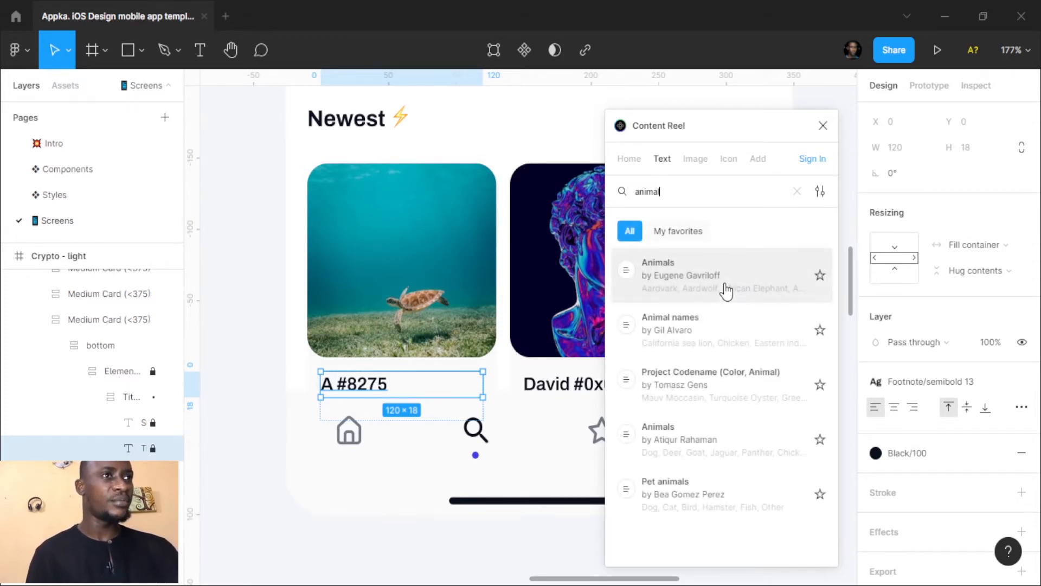
click(698, 269)
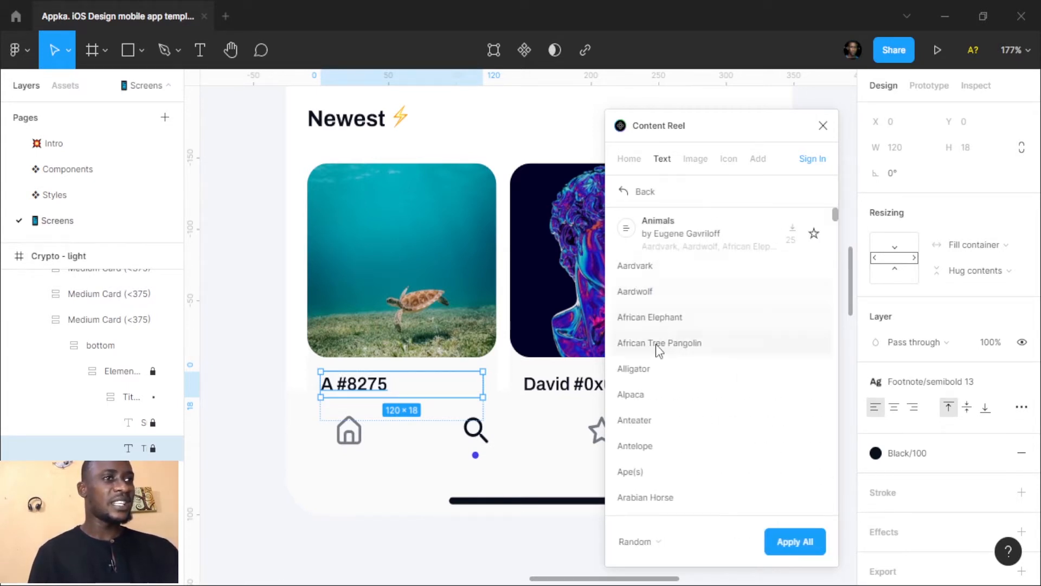
scroll(650, 399, down, 6)
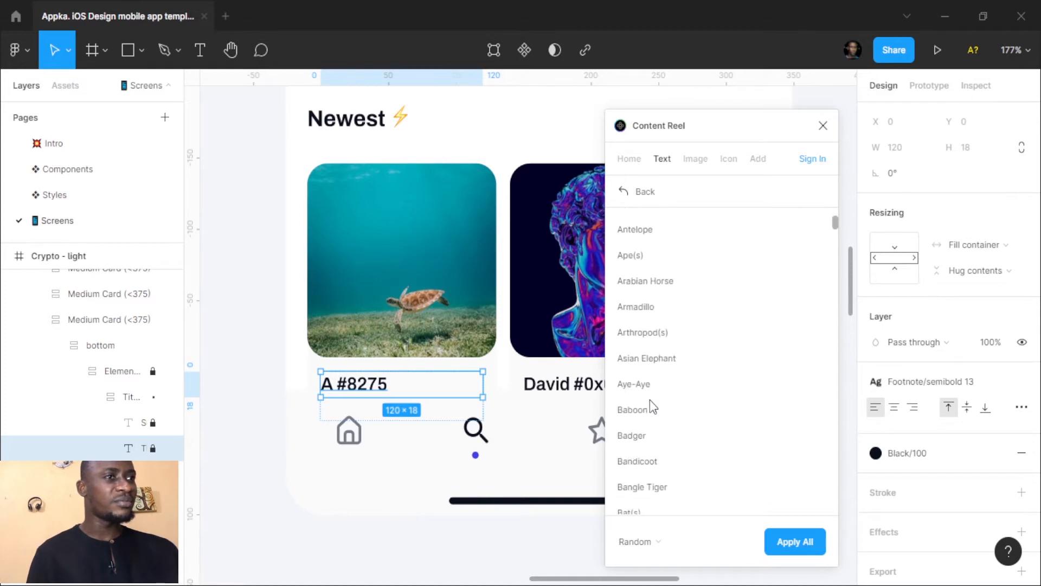
scroll(649, 399, down, 5)
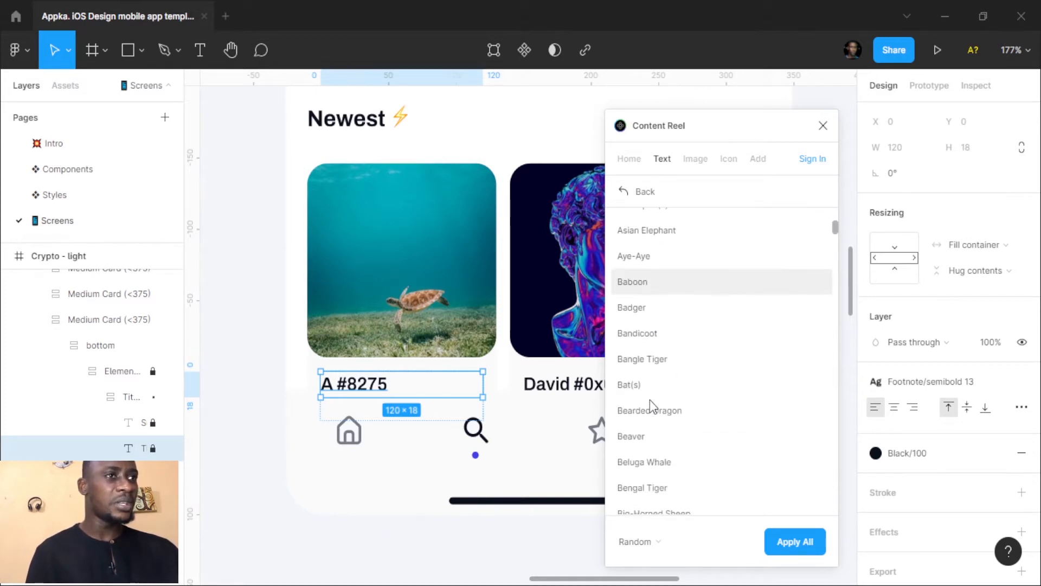
scroll(650, 399, down, 20)
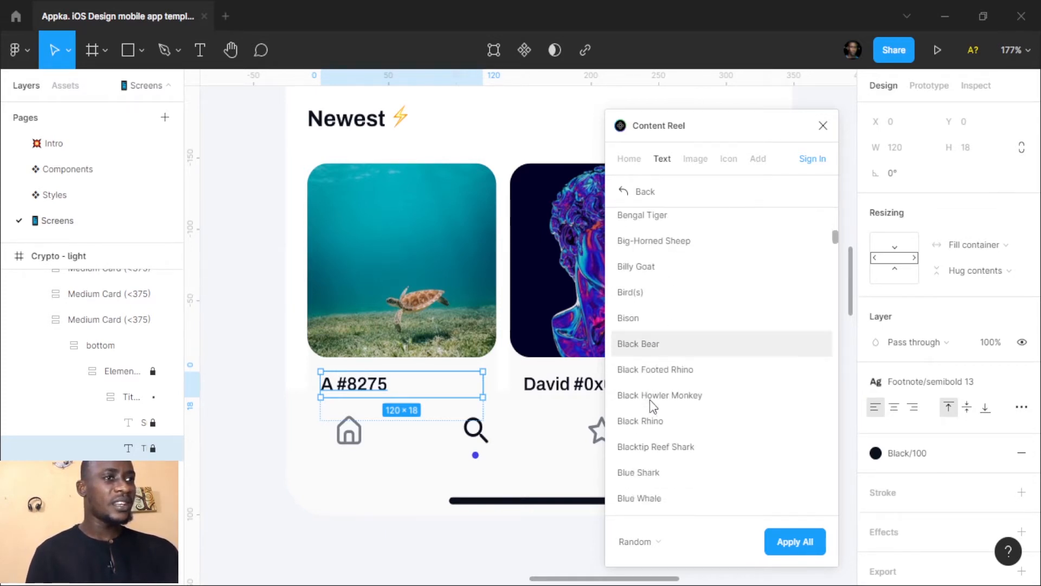
scroll(649, 399, down, 20)
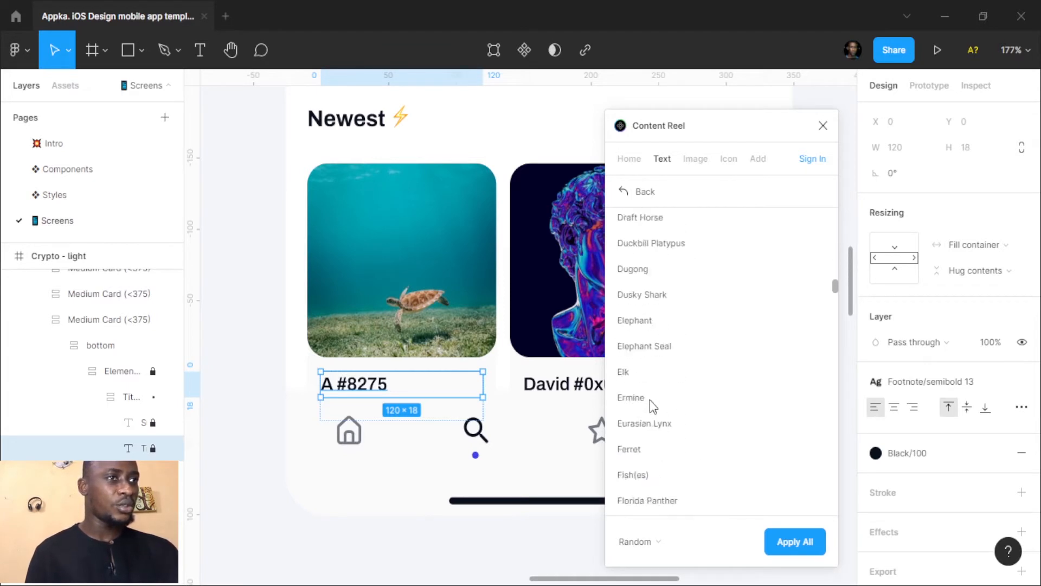
scroll(650, 401, down, 15)
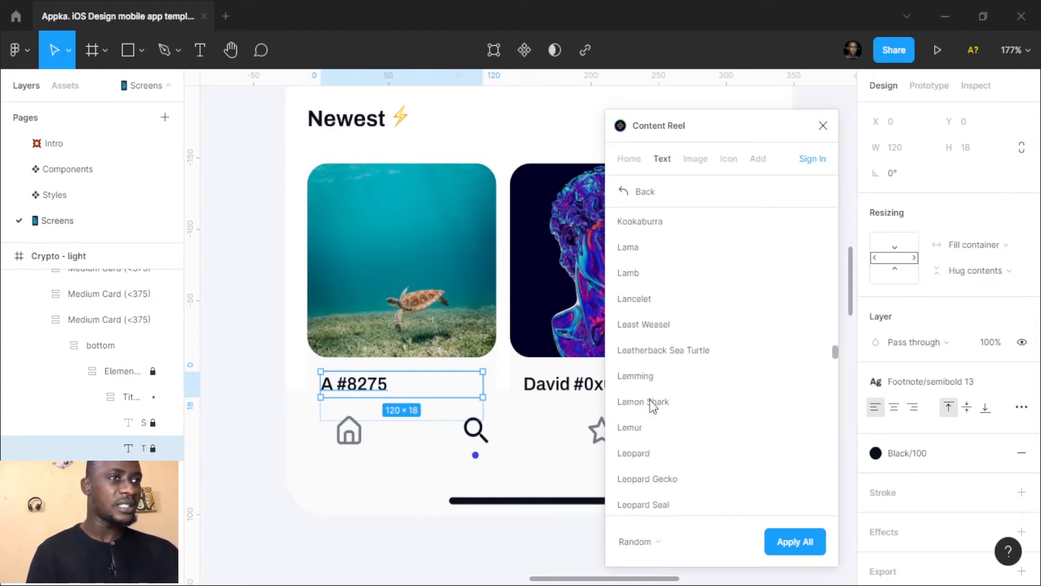
scroll(649, 399, down, 15)
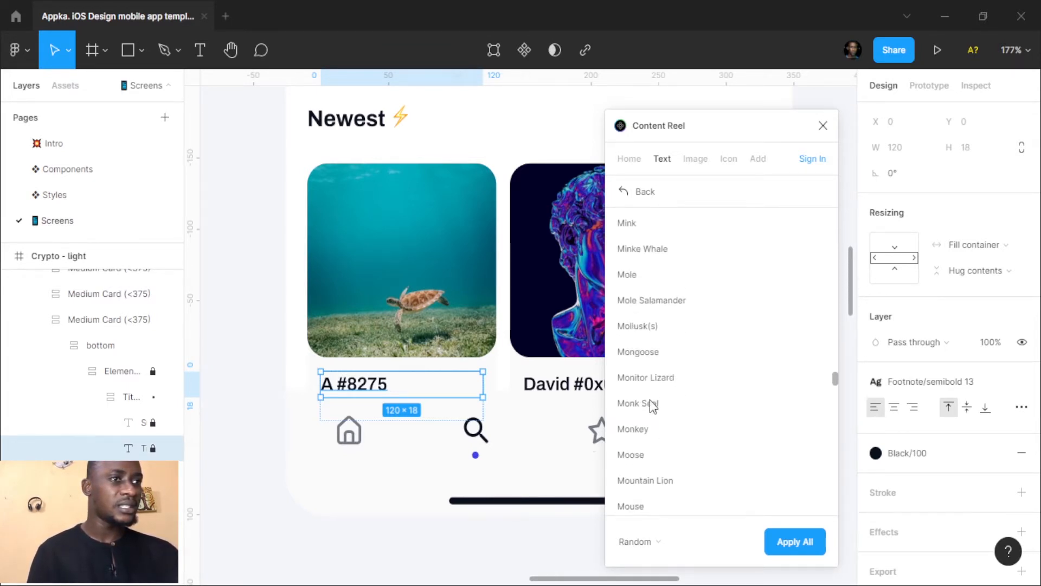
scroll(650, 406, down, 15)
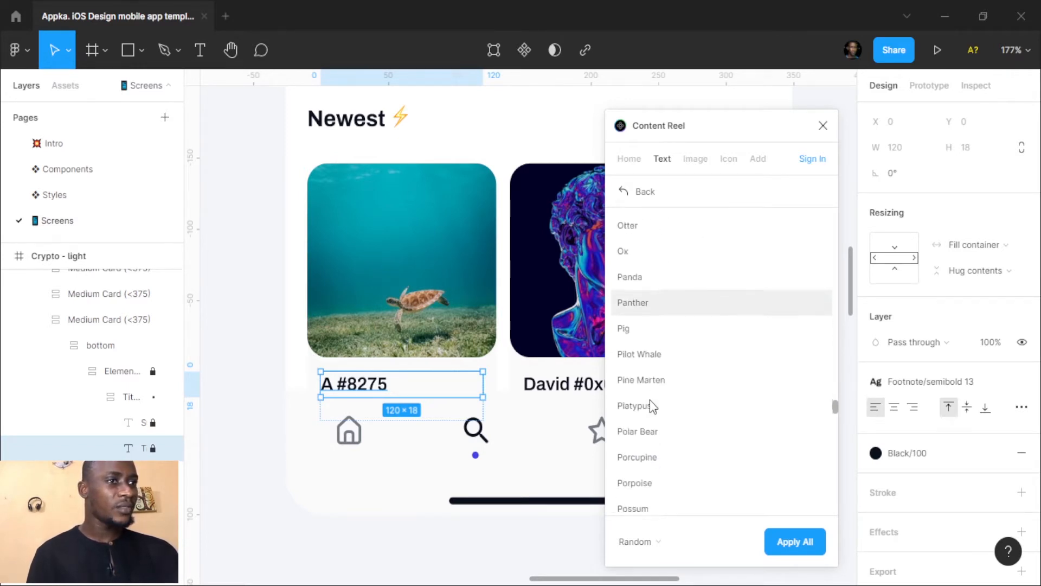
scroll(649, 407, down, 10)
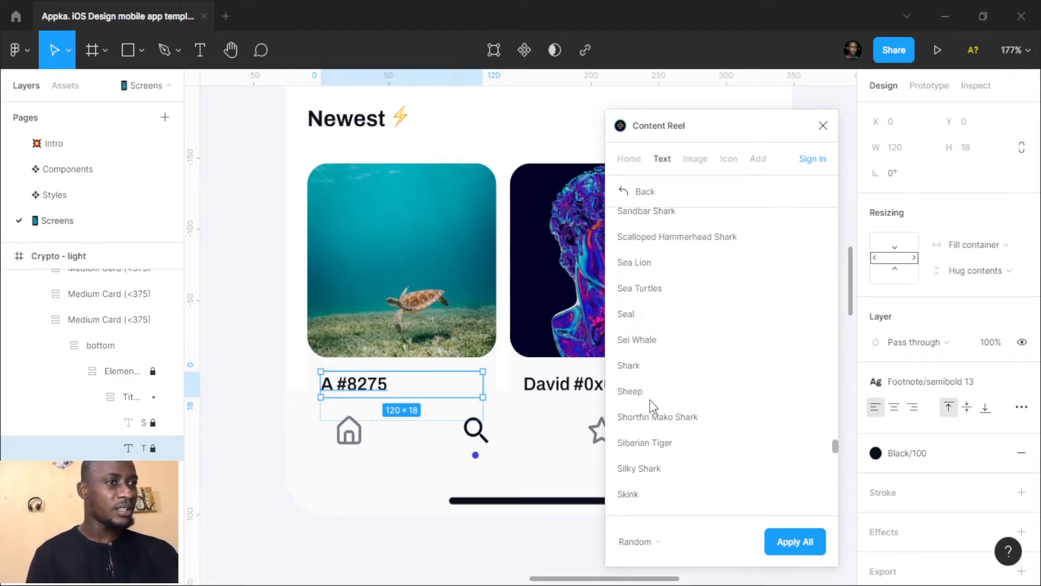
scroll(649, 399, down, 10)
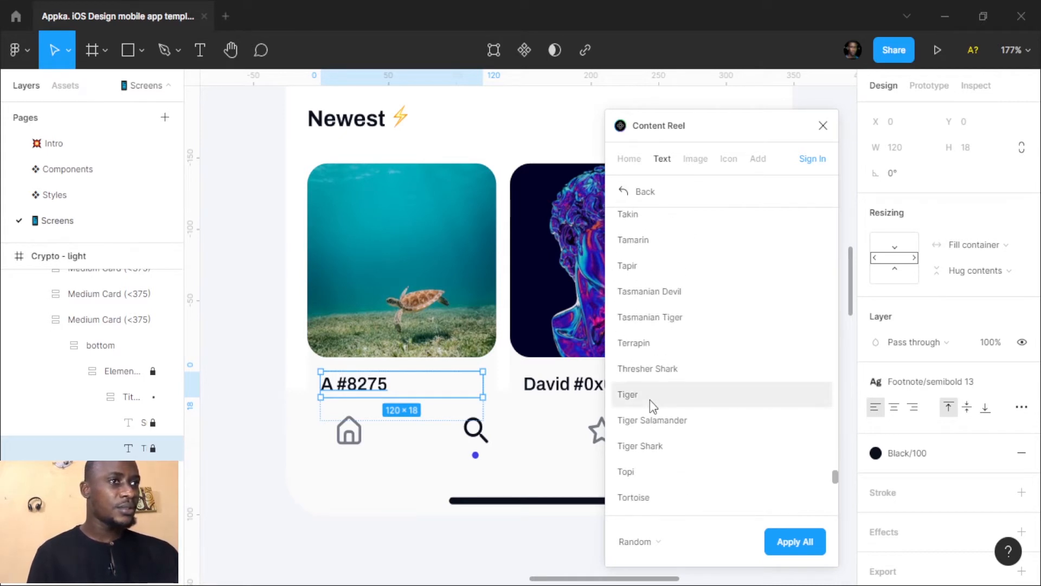
scroll(649, 399, down, 3)
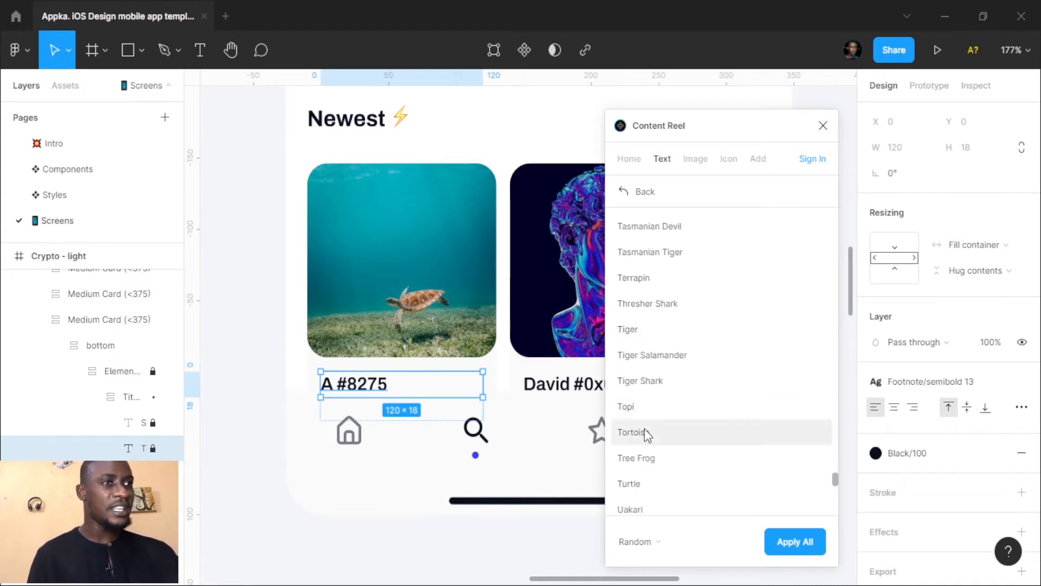
click(644, 432)
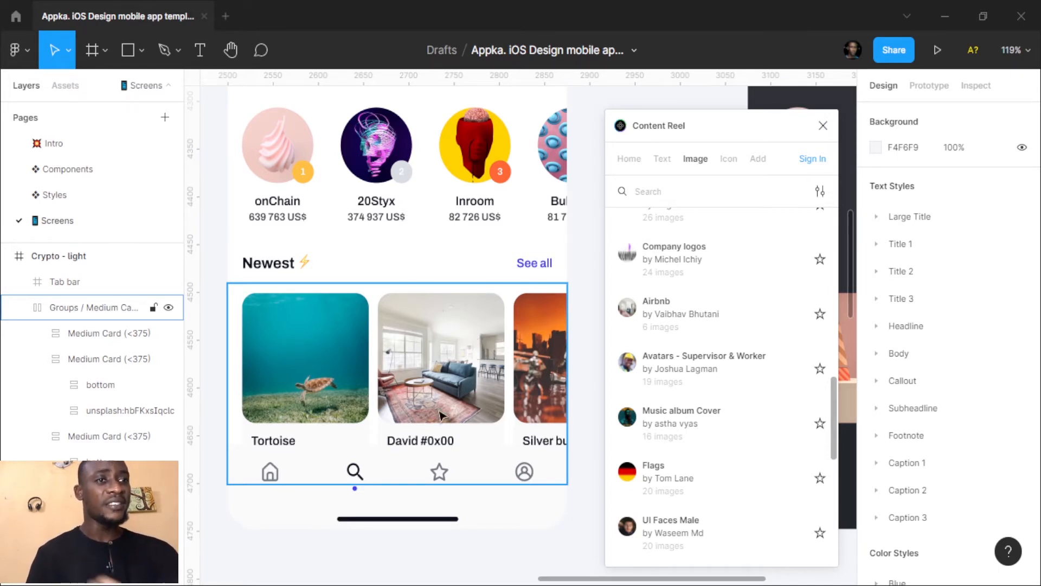
Select the David #0x00 title text below the living-room image and switch Content Reel to its text content.
click(163, 411)
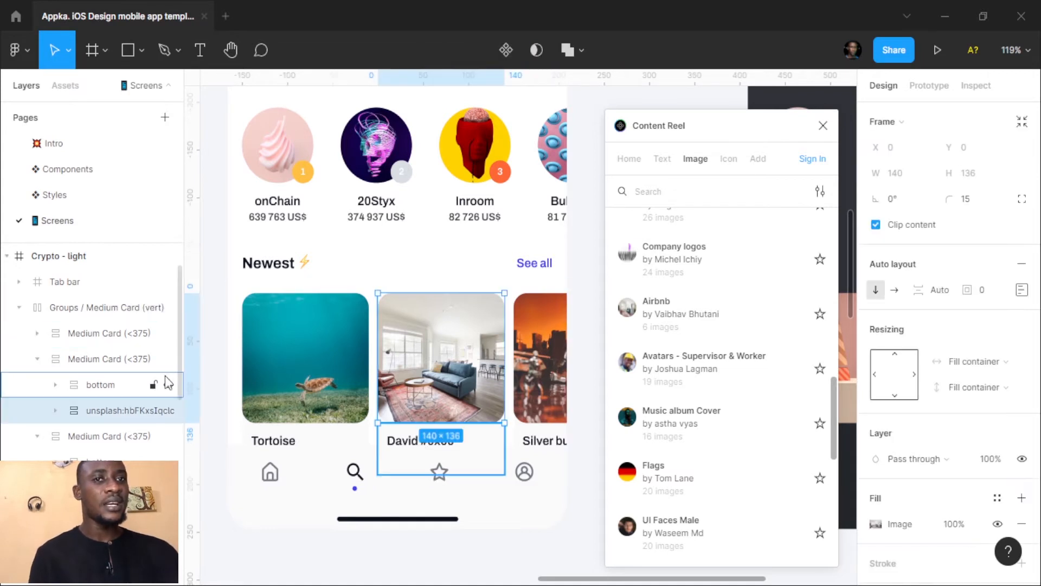
click(56, 384)
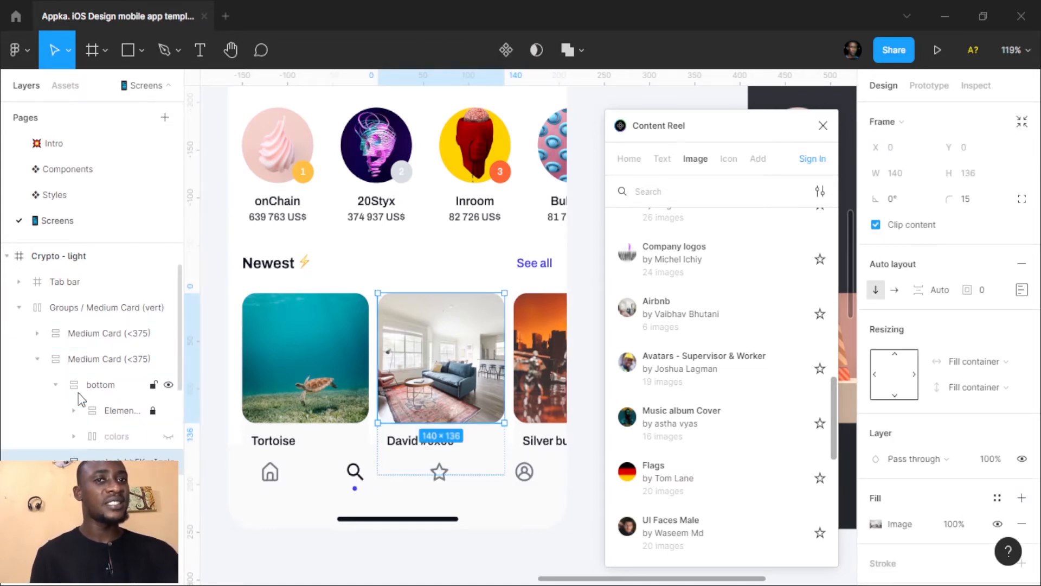
click(74, 411)
click(92, 436)
click(130, 457)
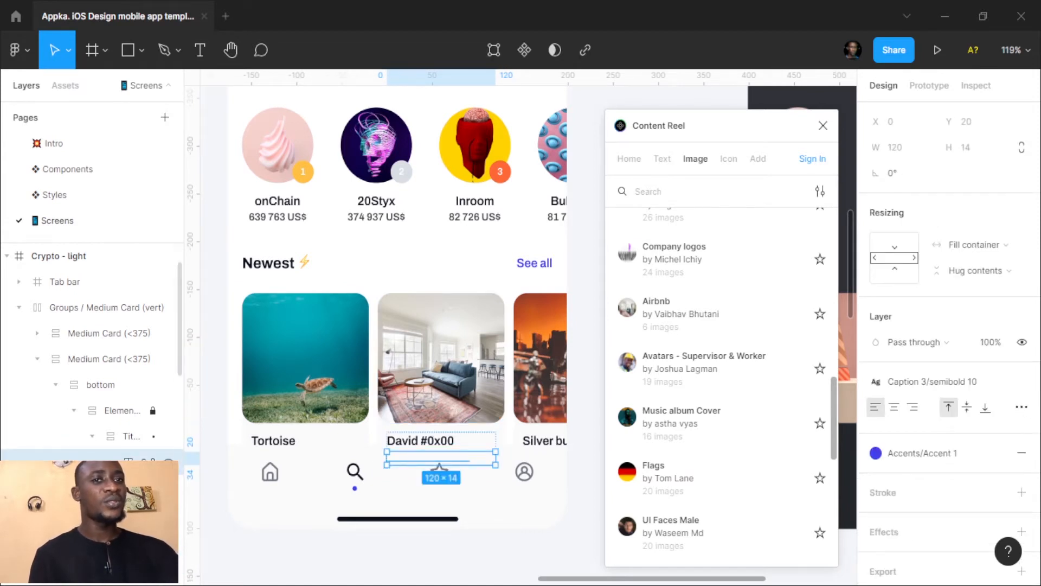
scroll(142, 424, down, 3)
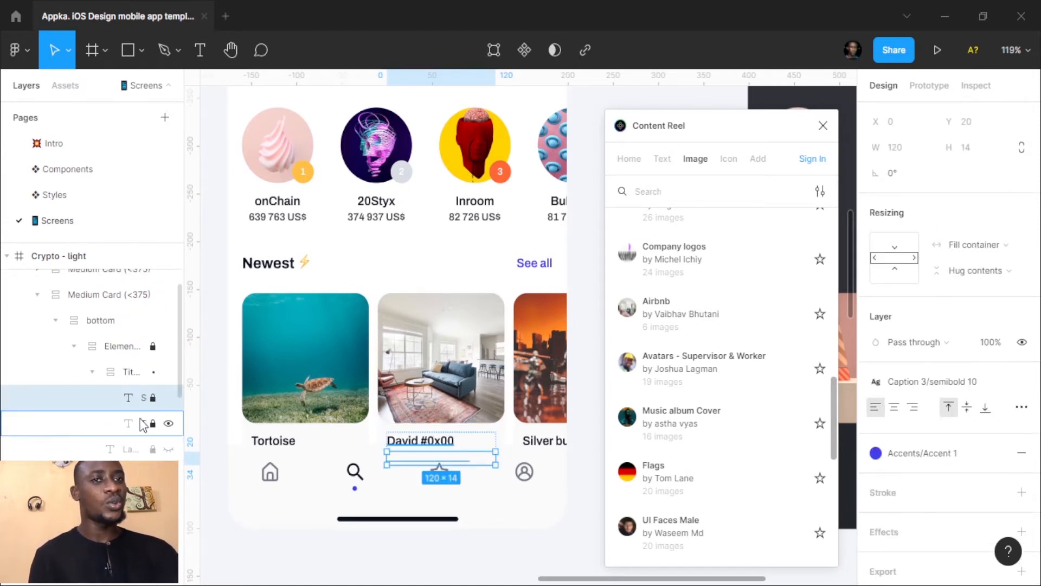
click(142, 424)
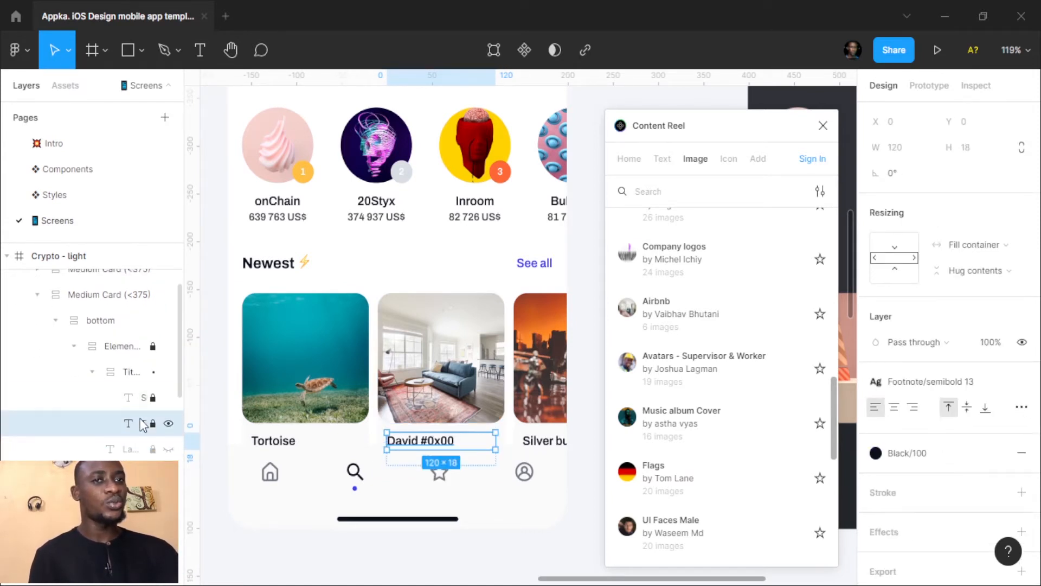
click(662, 158)
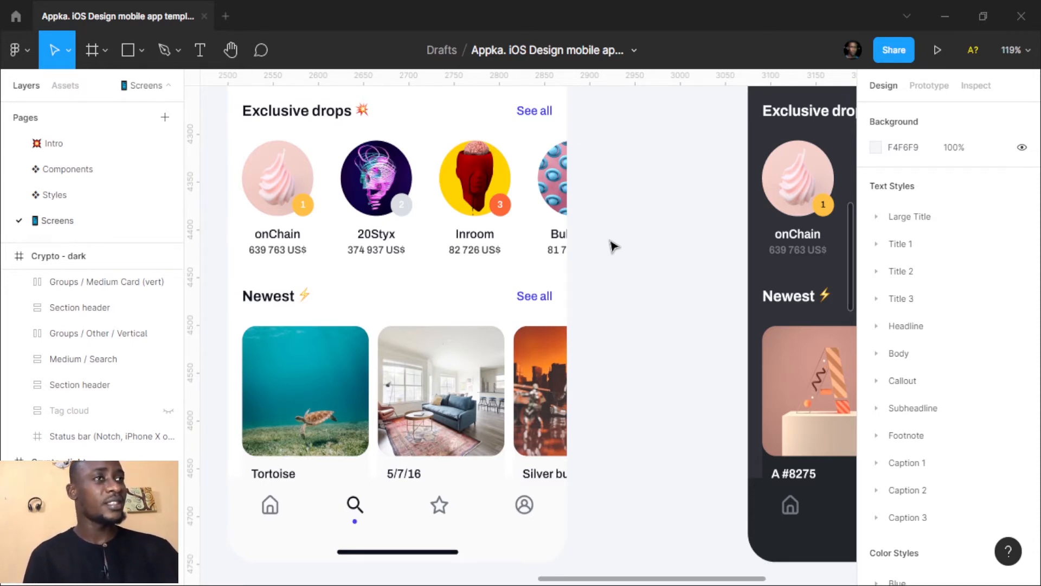
Run the Iconify plugin and look over its general icon collections.
right_click(611, 242)
mouse_move(644, 341)
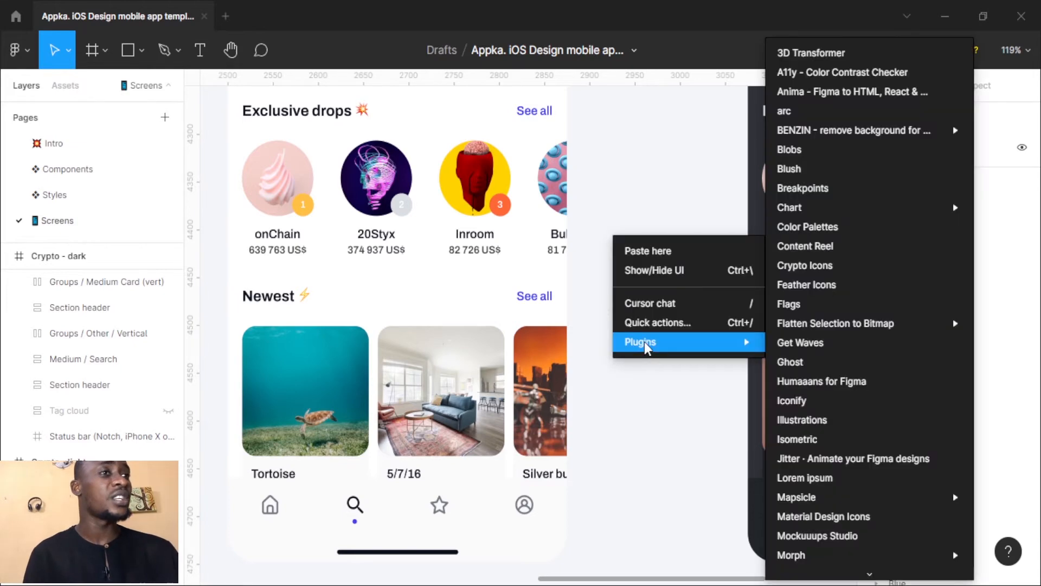
click(846, 401)
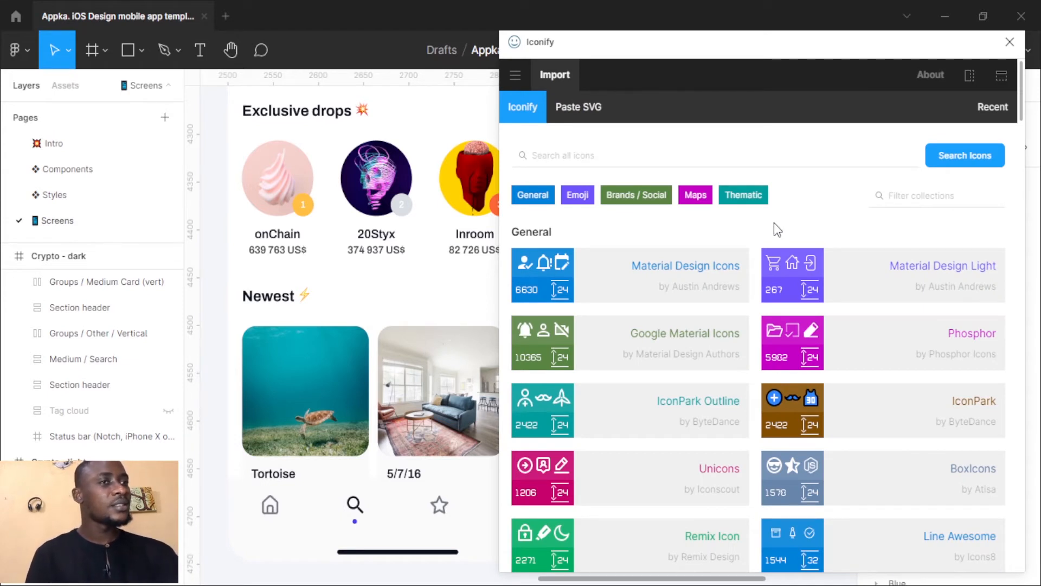
scroll(773, 222, down, 2)
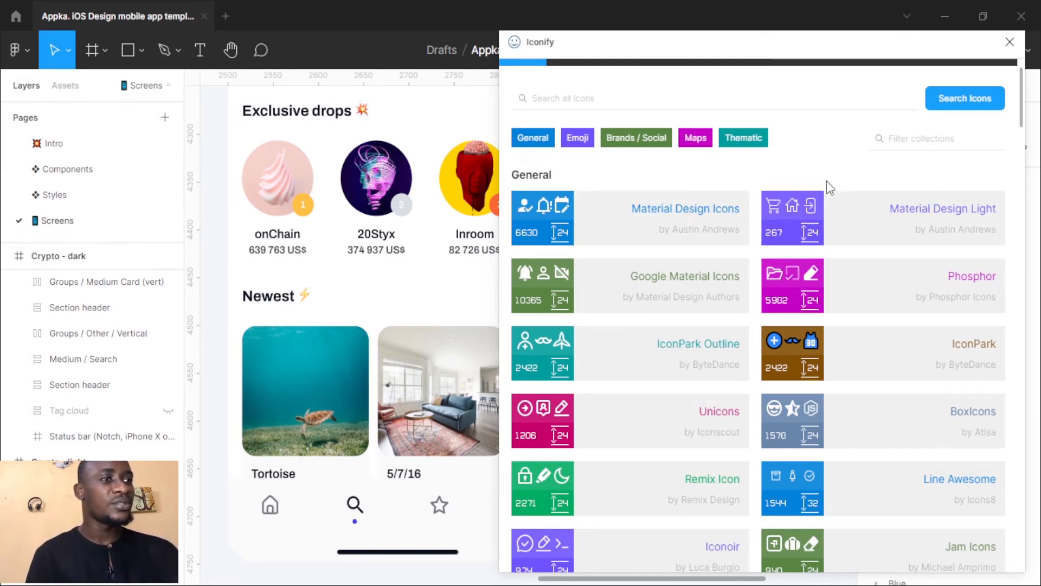
scroll(767, 334, down, 4)
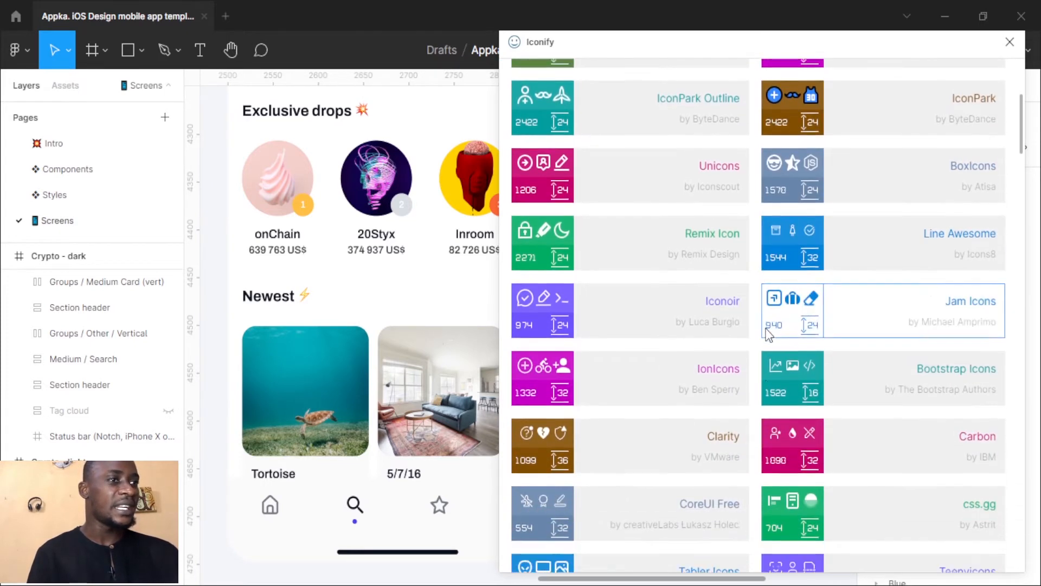
scroll(770, 336, up, 6)
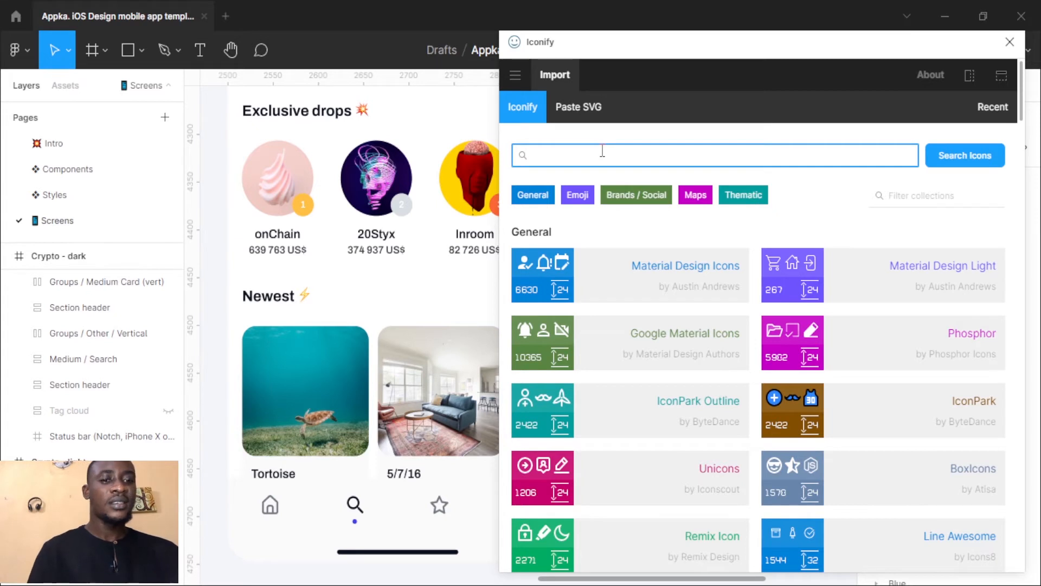
Search all Iconify icons for "home" and look through the result pages up to page 5.
text(home)
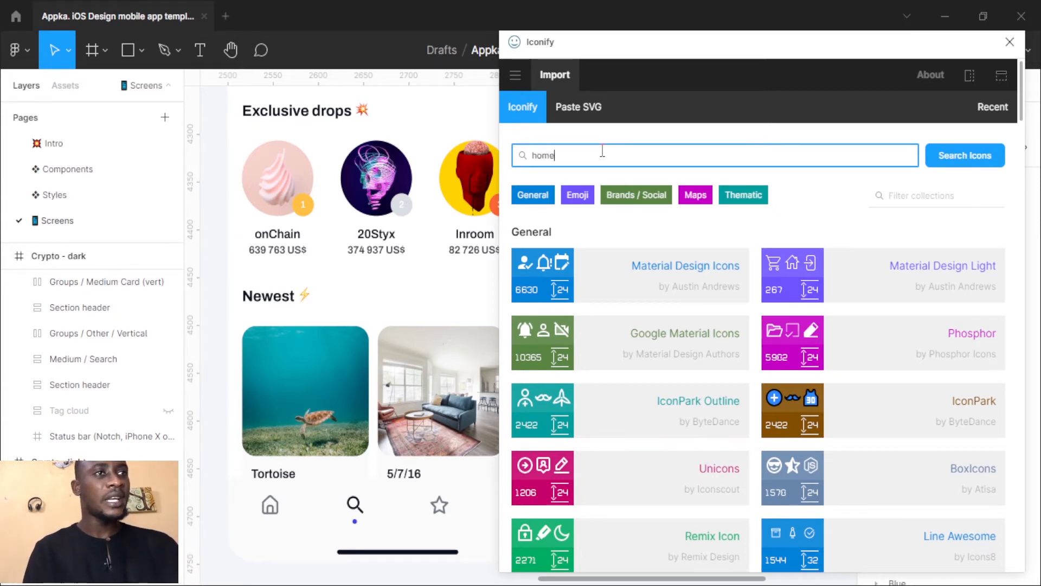
key(Return)
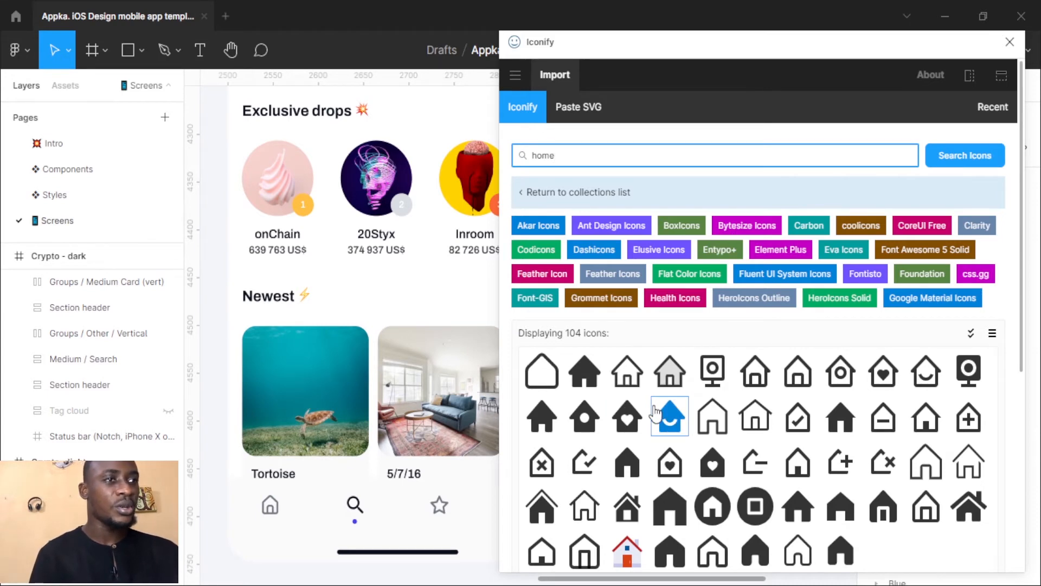
scroll(677, 434, down, 3)
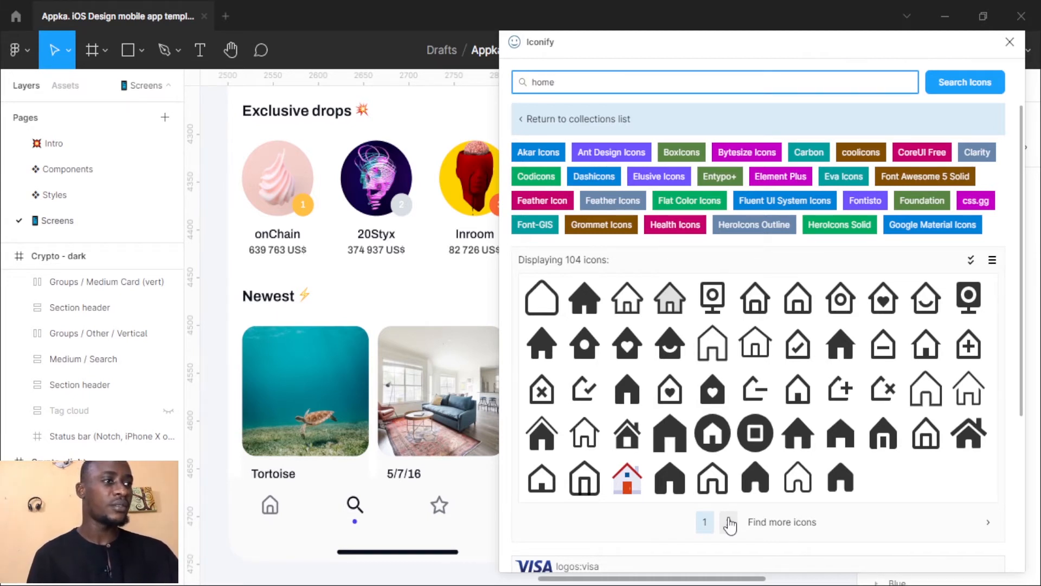
click(730, 524)
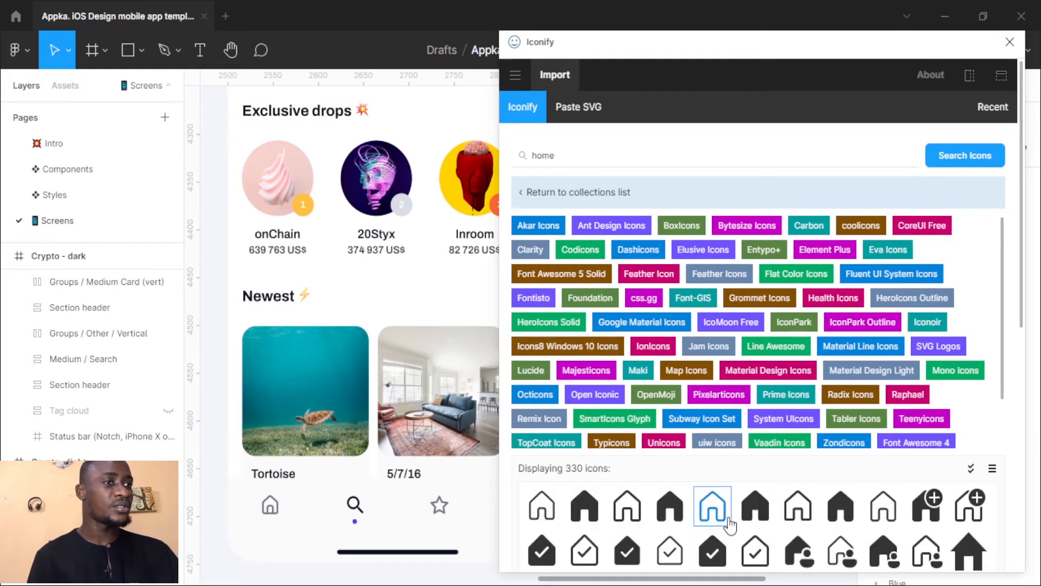
scroll(729, 523, down, 5)
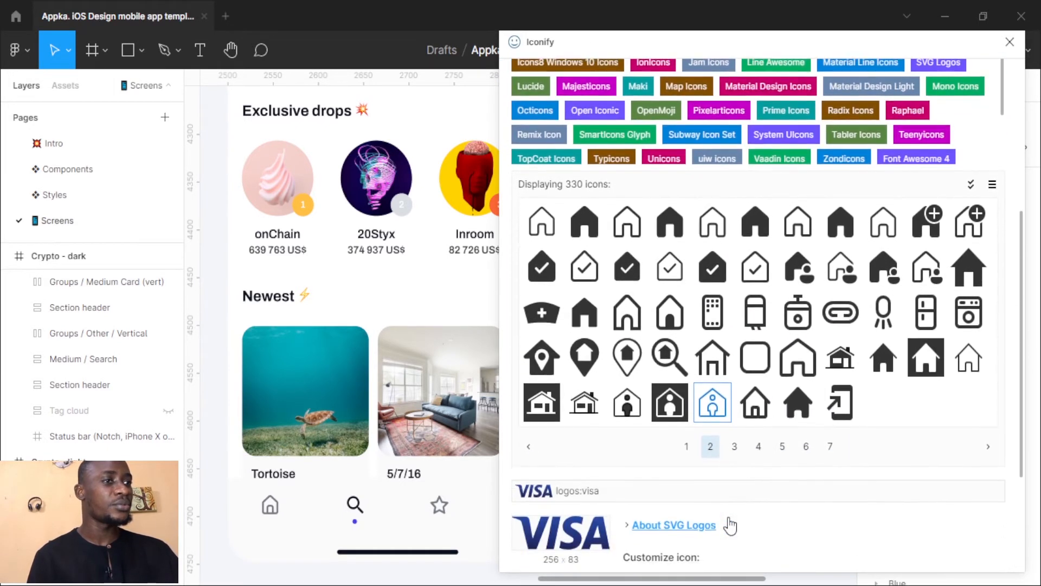
click(734, 446)
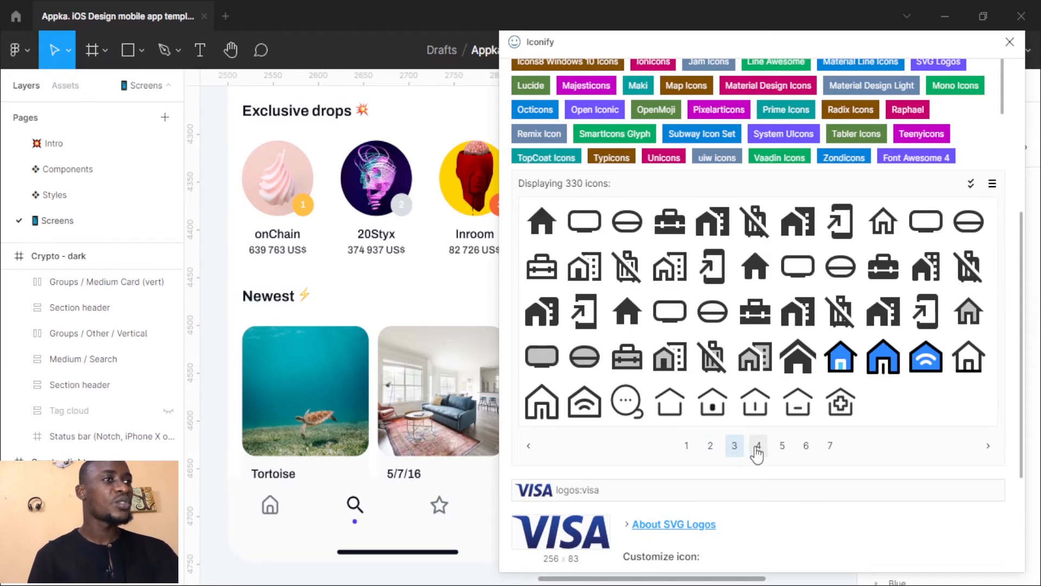
click(758, 447)
click(781, 446)
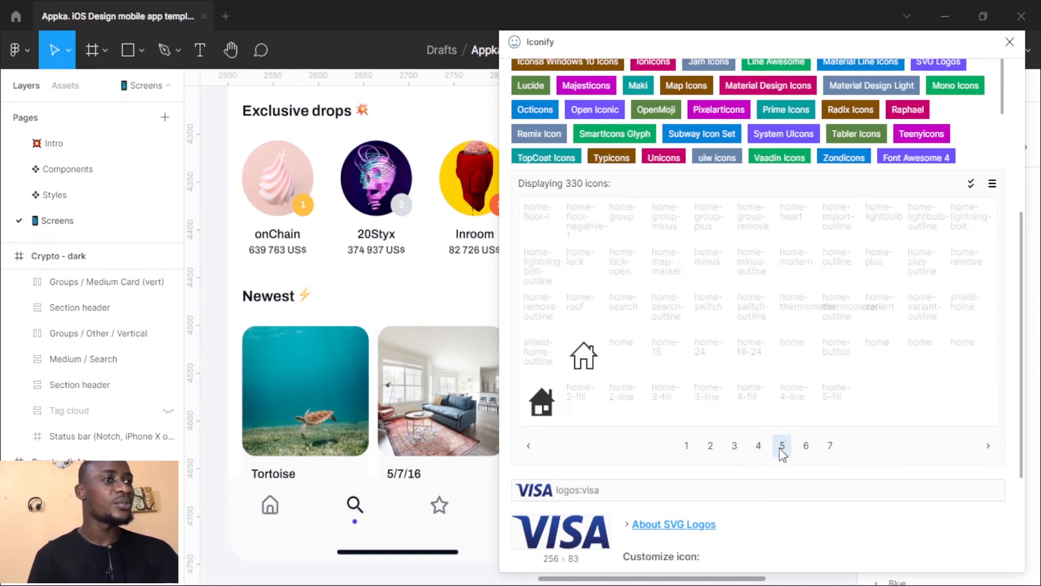
Replace the icon search term with "setting" and look over the matching icons.
scroll(739, 293, up, 5)
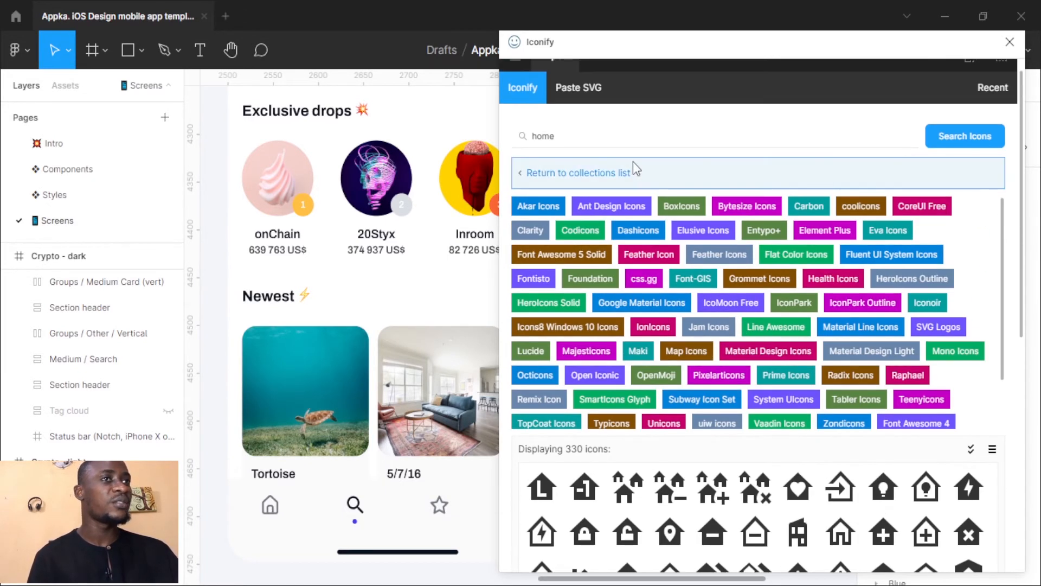
click(623, 142)
key(BackSpace)
key(BackSpace)
key(BackSpace)
key(BackSpace)
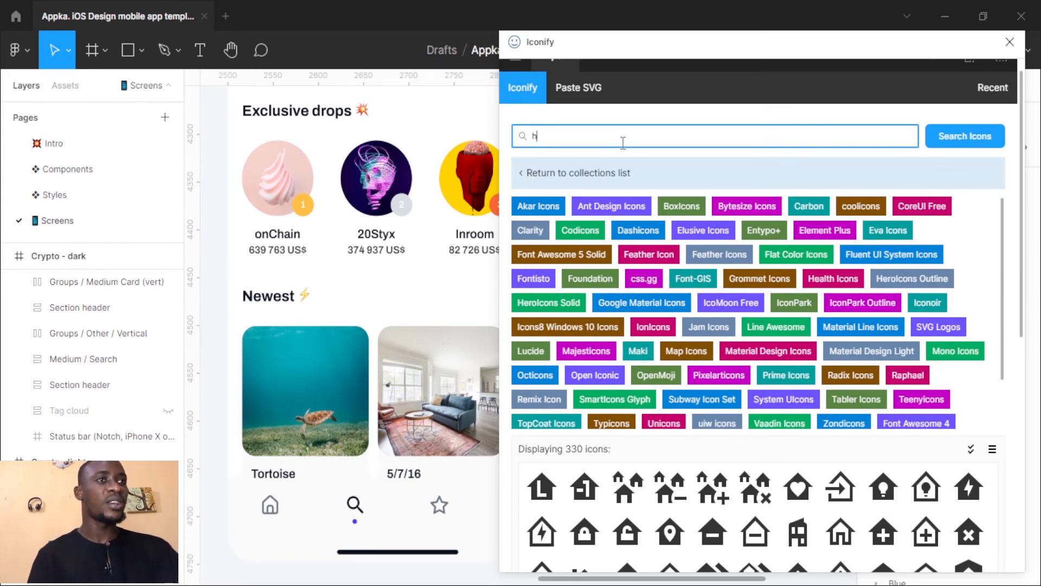
text(setting)
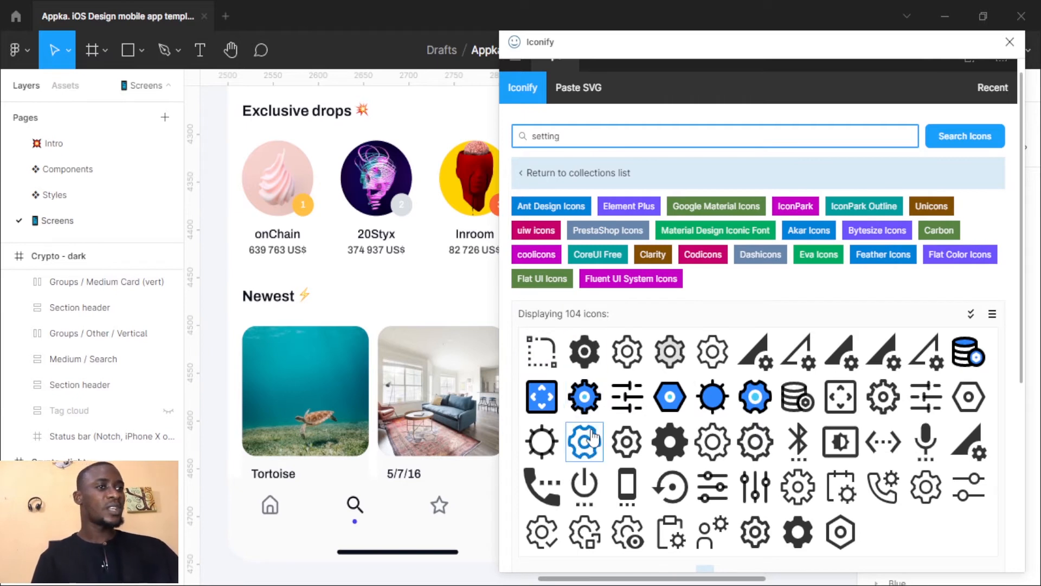
scroll(592, 435, down, 3)
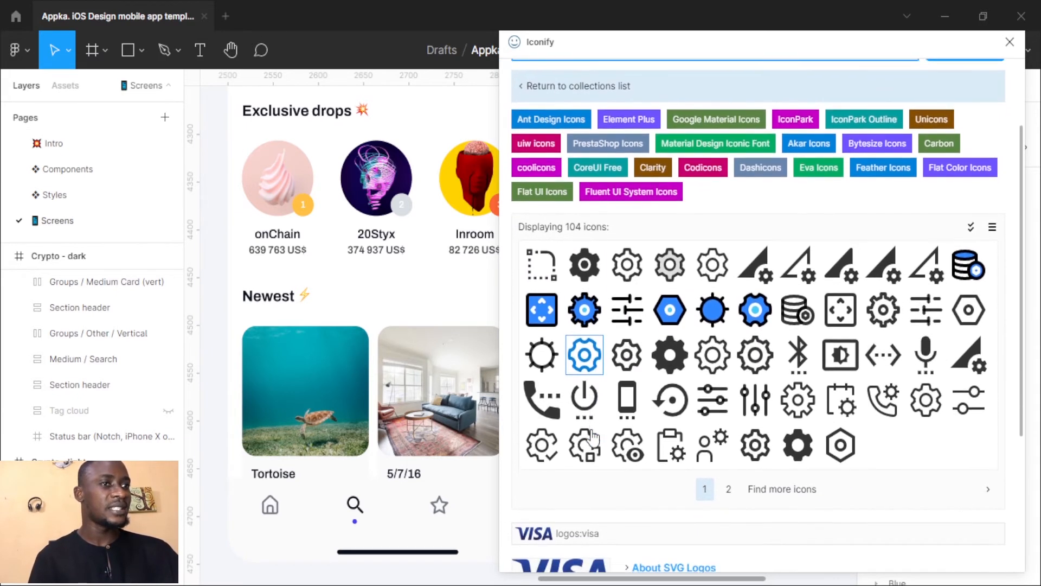
Replace the Iconify search term with "bluetooth" and look over the matching icons.
scroll(593, 435, down, 3)
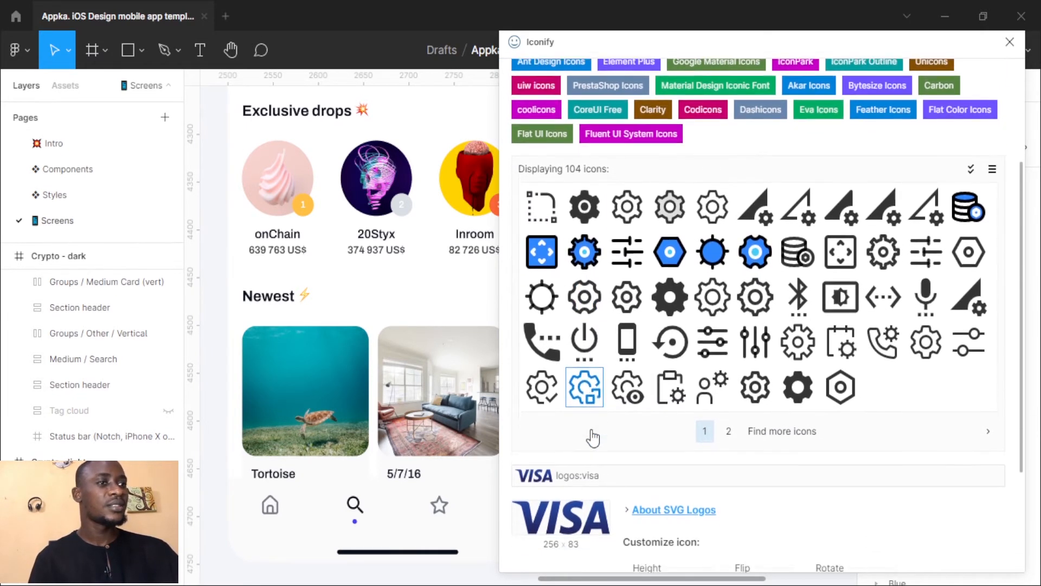
scroll(593, 435, up, 3)
scroll(592, 435, up, 3)
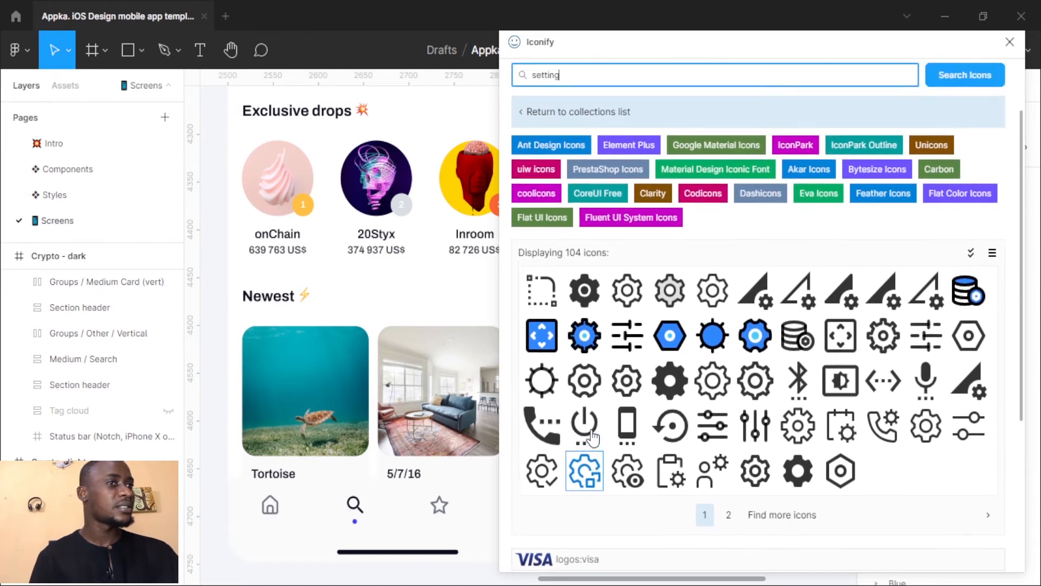
key(BackSpace)
key(BackSpace)
key(BackSpace)
key(BackSpace)
key(BackSpace)
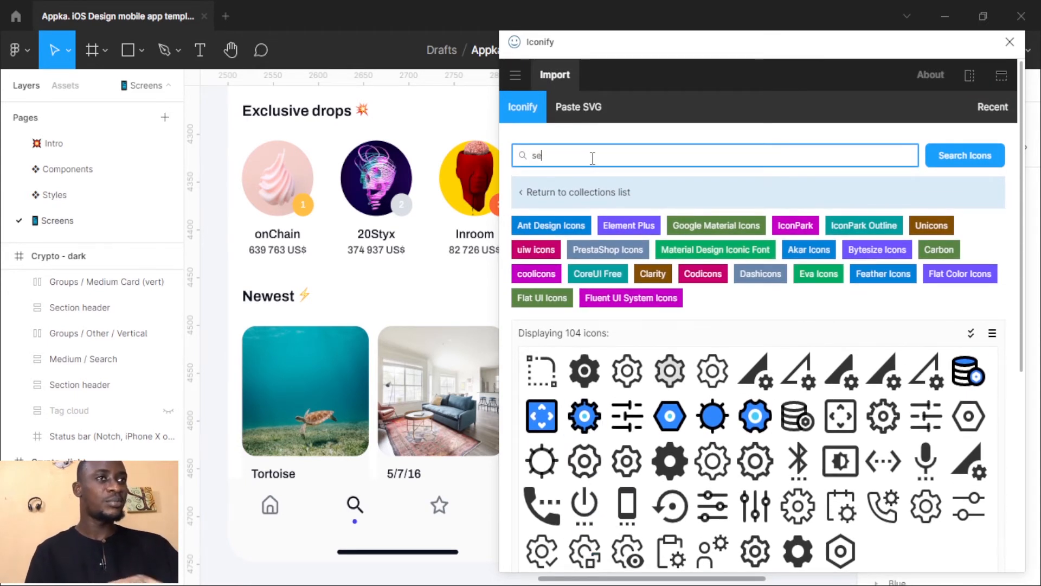
text(bluetooth)
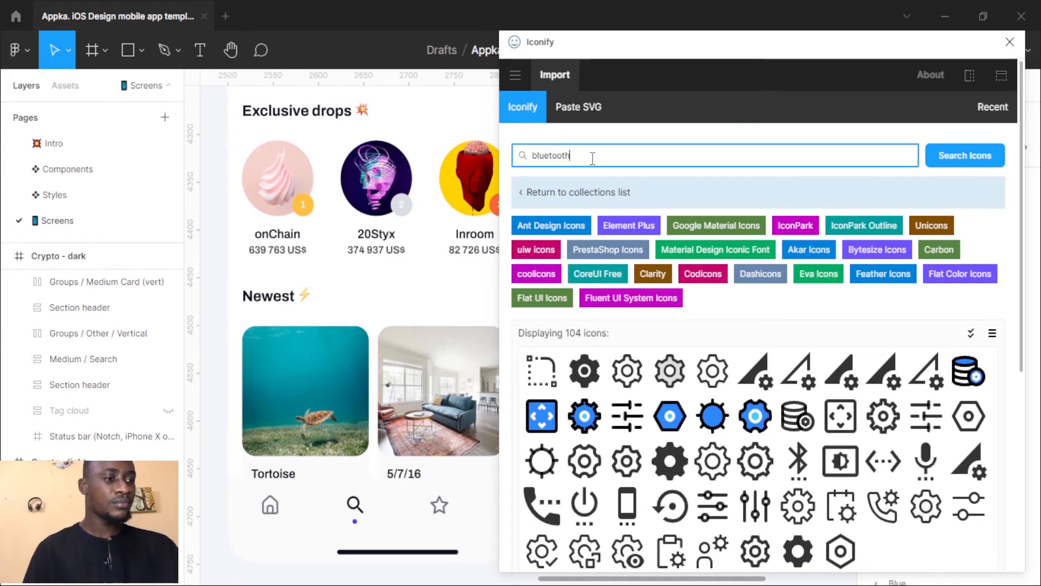
key(Return)
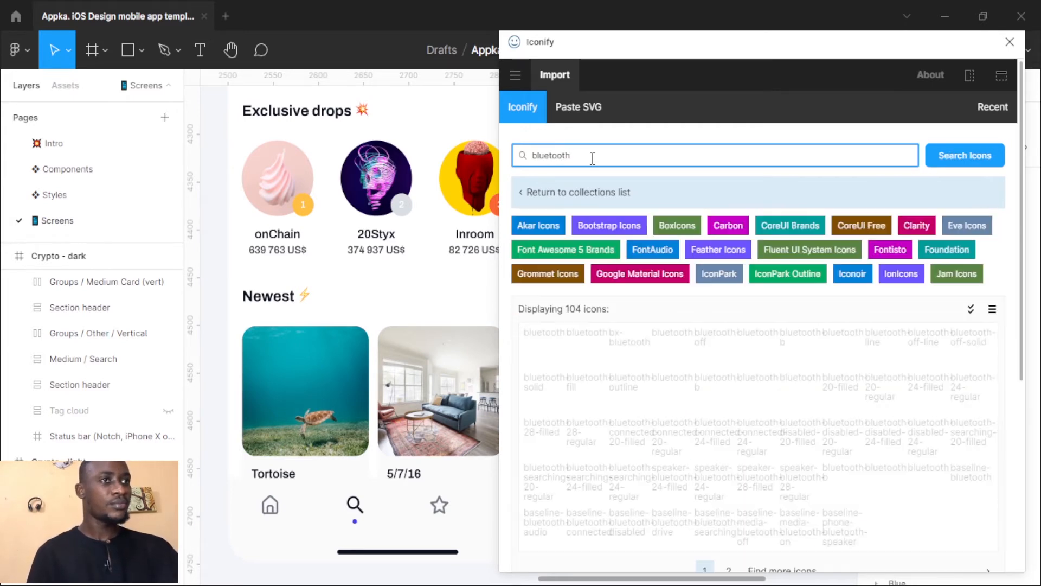
scroll(688, 412, down, 4)
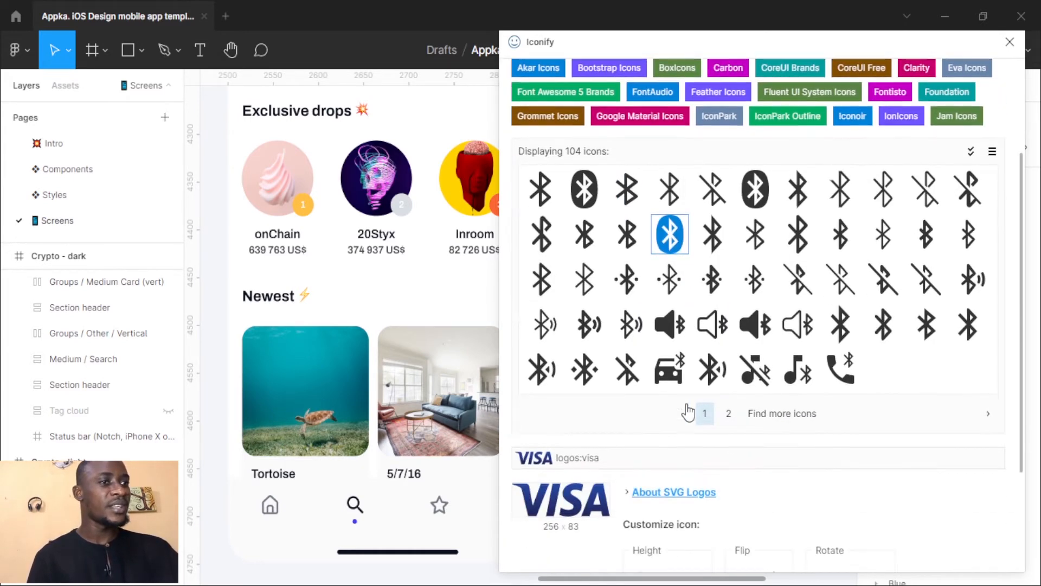
scroll(687, 412, up, 2)
scroll(688, 413, up, 2)
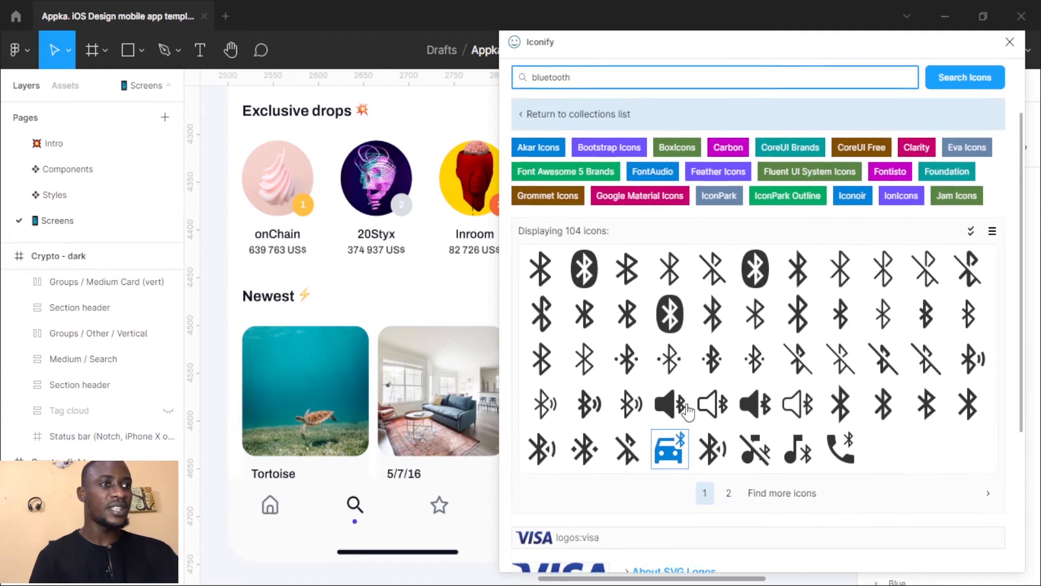
scroll(688, 412, down, 2)
scroll(688, 412, up, 3)
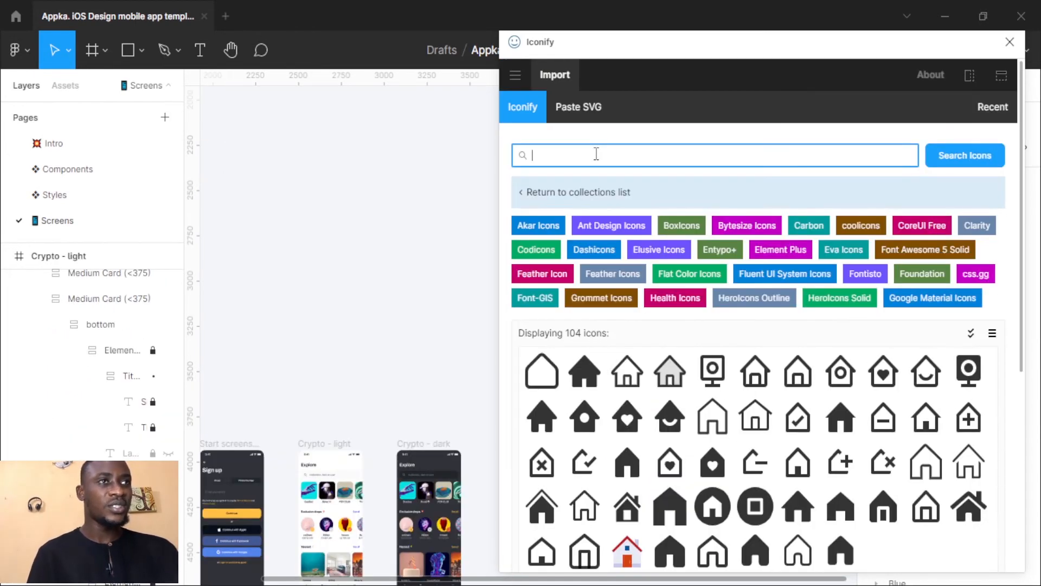
Search Iconify for "home" and place the solid ant-design:home-filled icon on the empty canvas above the app screens.
text(home)
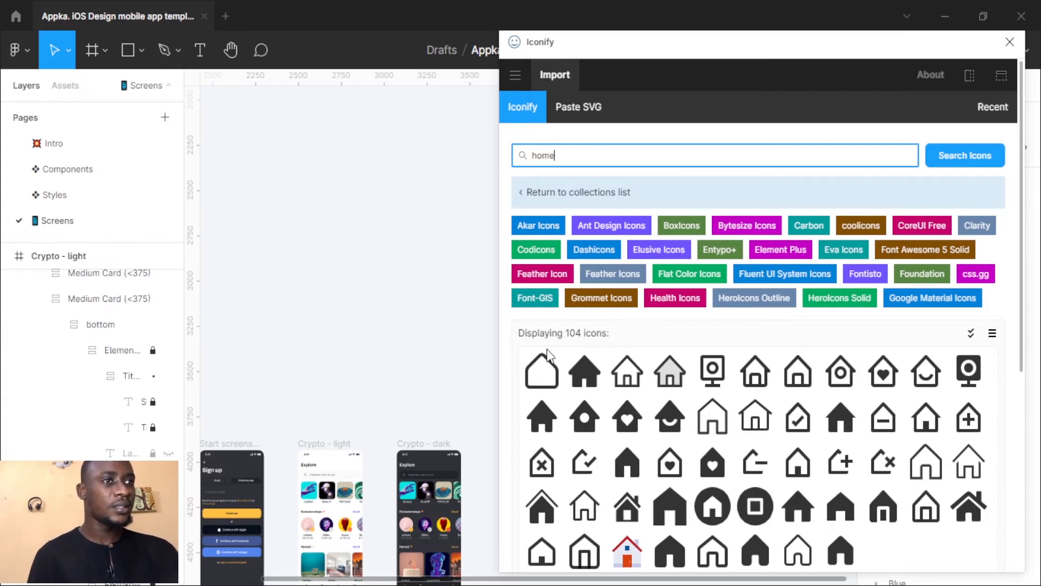
drag(584, 372, 414, 230)
click(474, 355)
scroll(474, 355, right, 2)
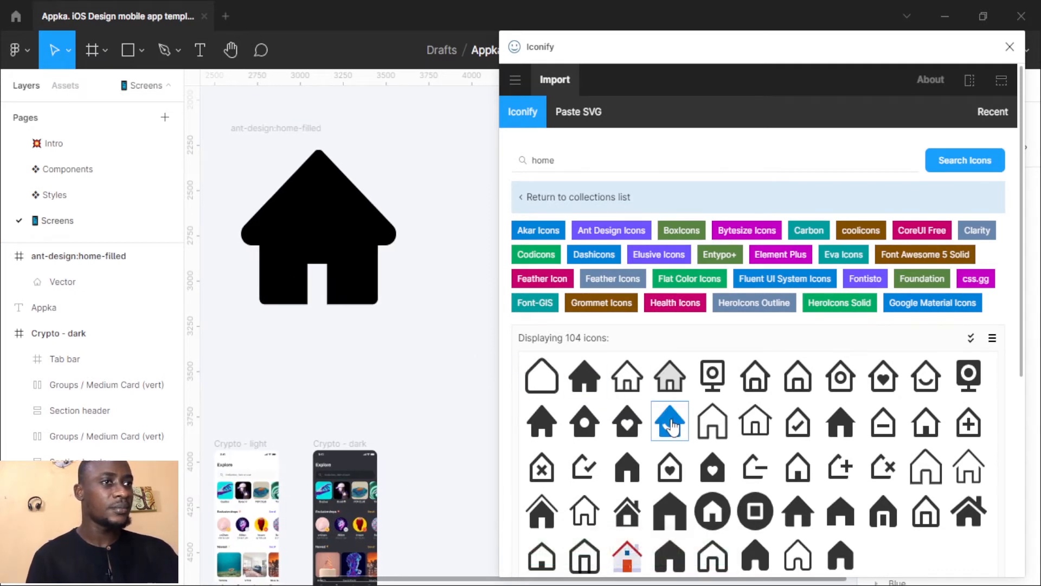
Search Iconify for "settings" and place the carbon:settings gear icon on the canvas beside the house icon.
click(577, 158)
key(BackSpace)
key(BackSpace)
key(BackSpace)
key(BackSpace)
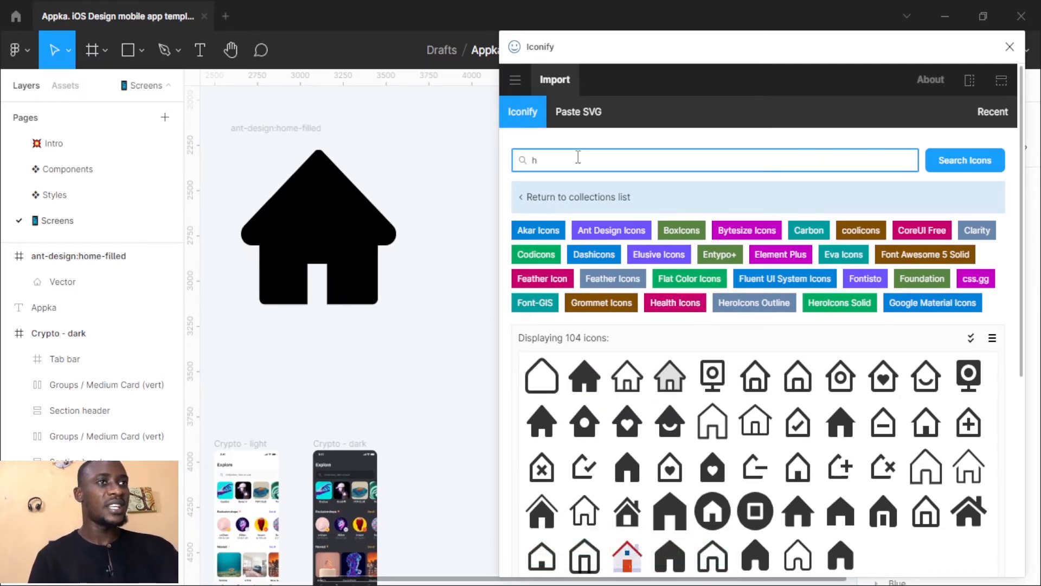
text(seetin)
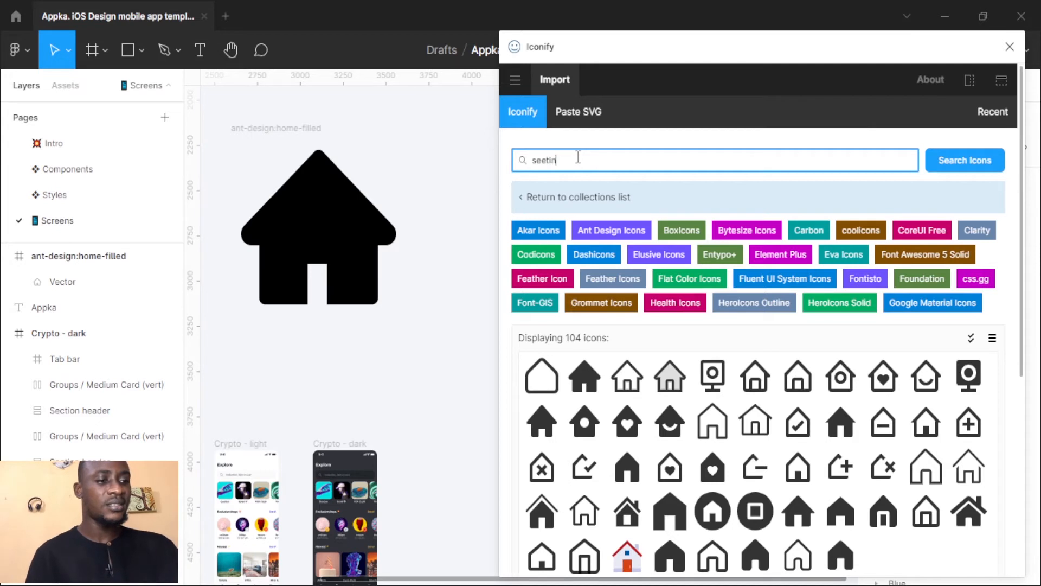
key(BackSpace)
key(BackSpace)
key(BackSpace)
key(BackSpace)
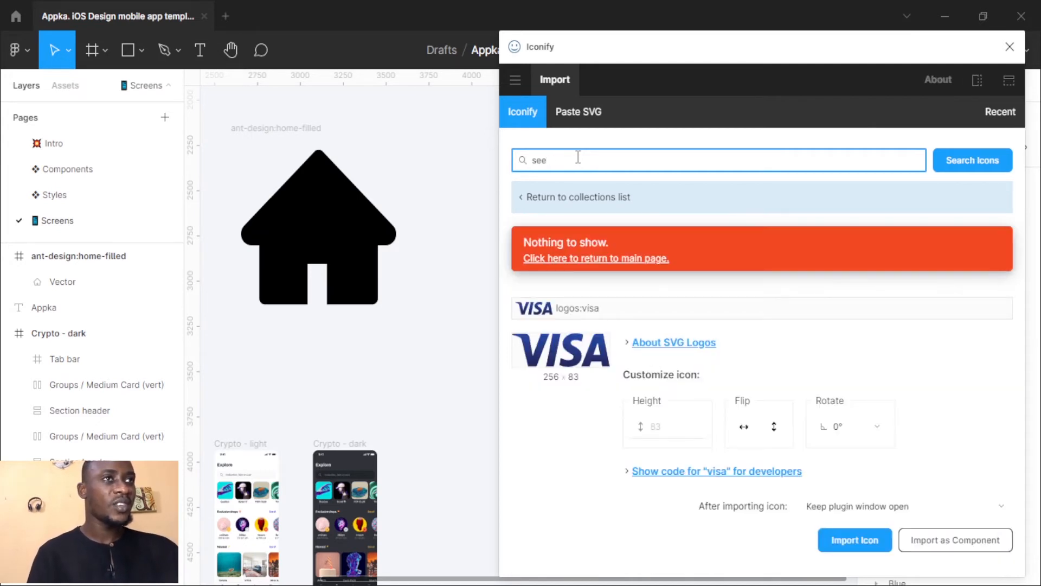
text(ttings)
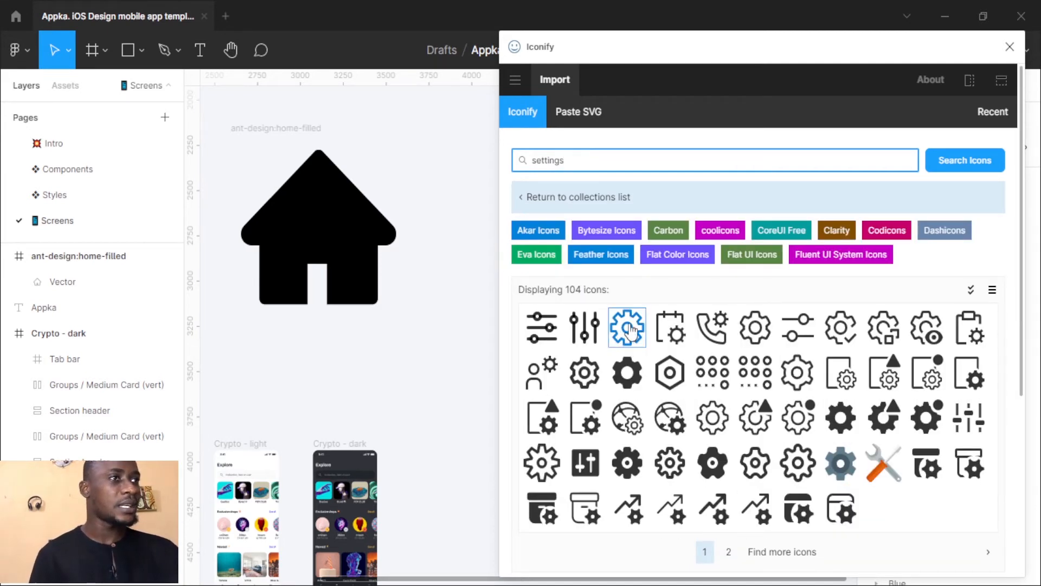
drag(755, 327, 486, 388)
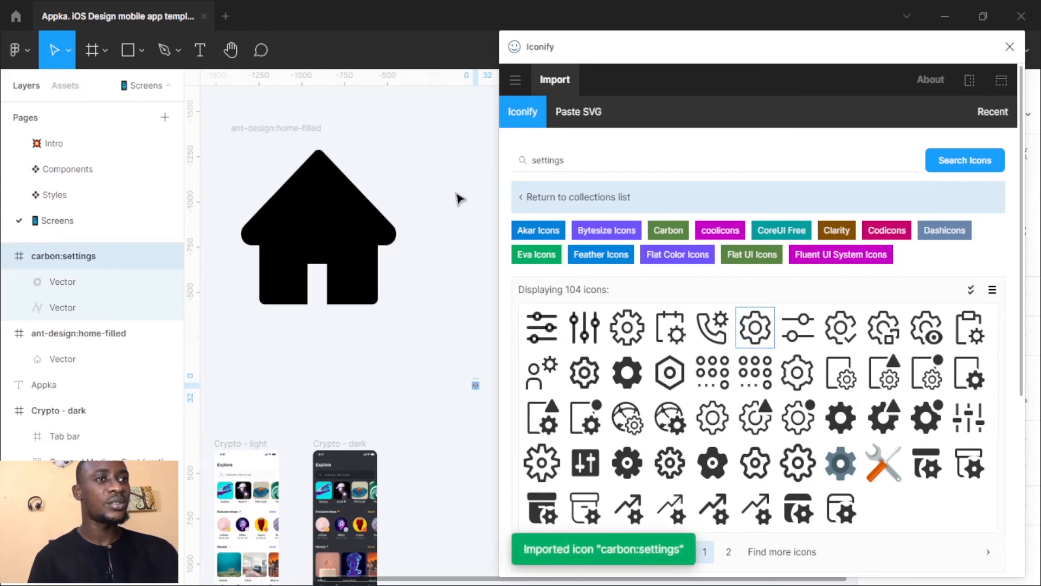
Search Iconify for "bluetooth" and place the akar-icons:bluetooth icon on the canvas near the house icon.
click(628, 155)
key(ctrl+a)
text(blu)
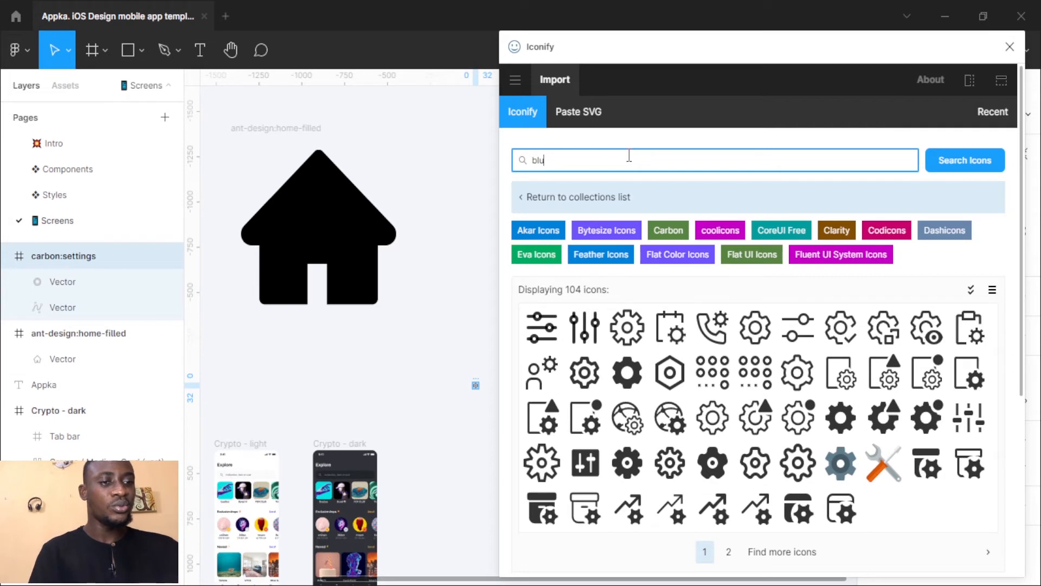
text(etooth)
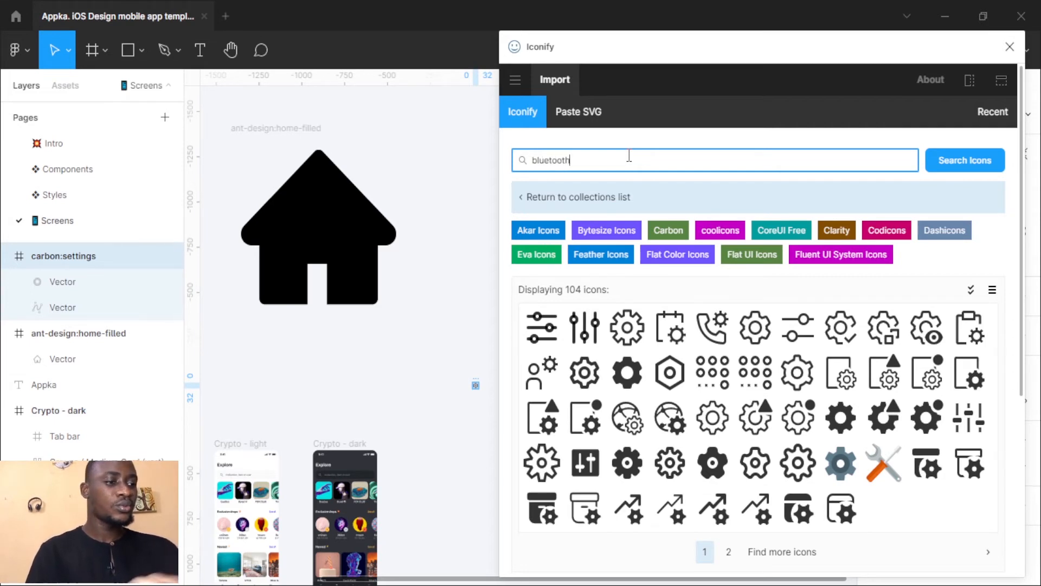
drag(539, 348, 331, 377)
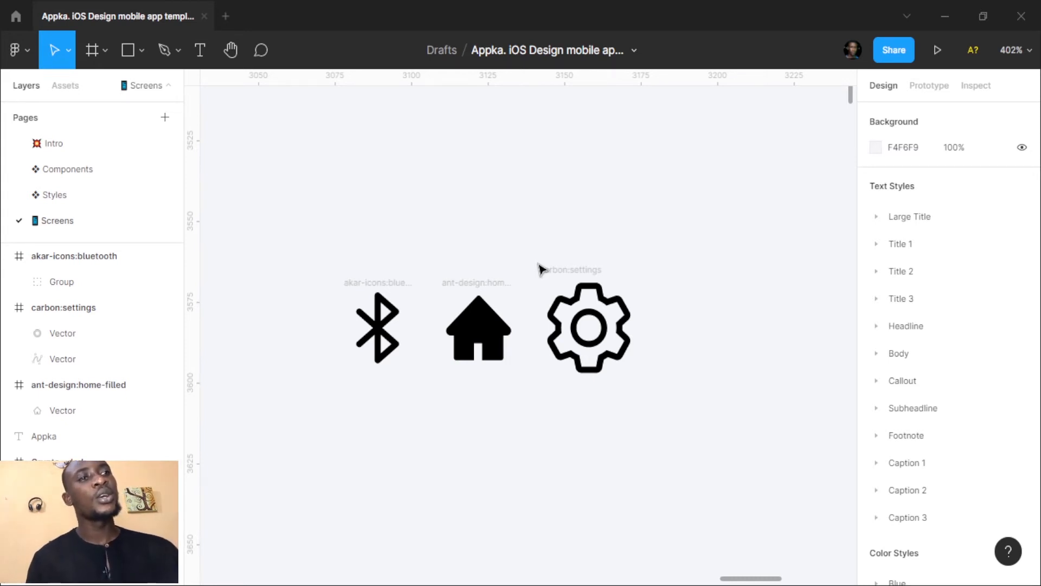
scroll(526, 202, up, 2)
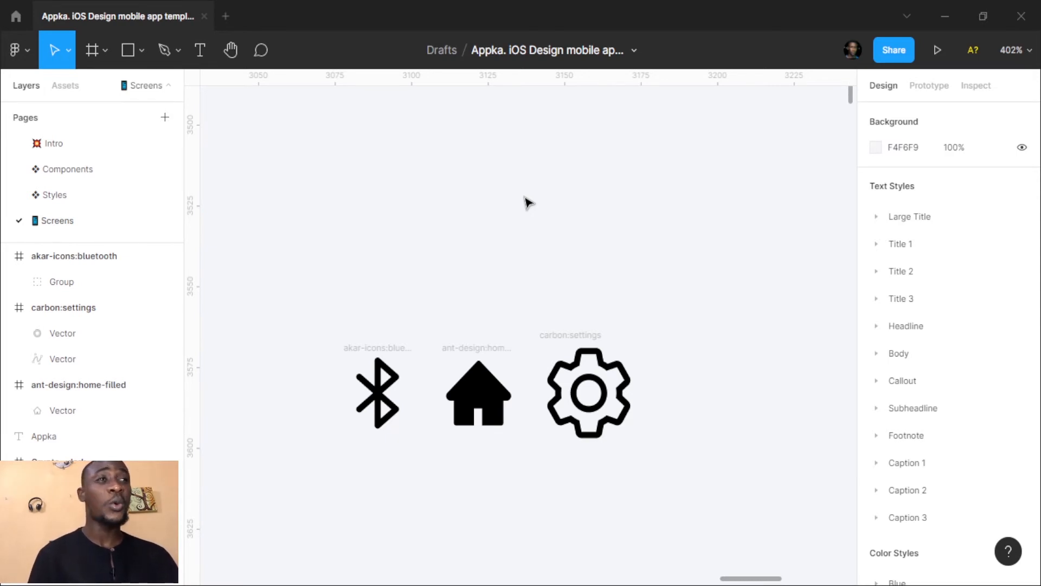
scroll(528, 203, right, 2)
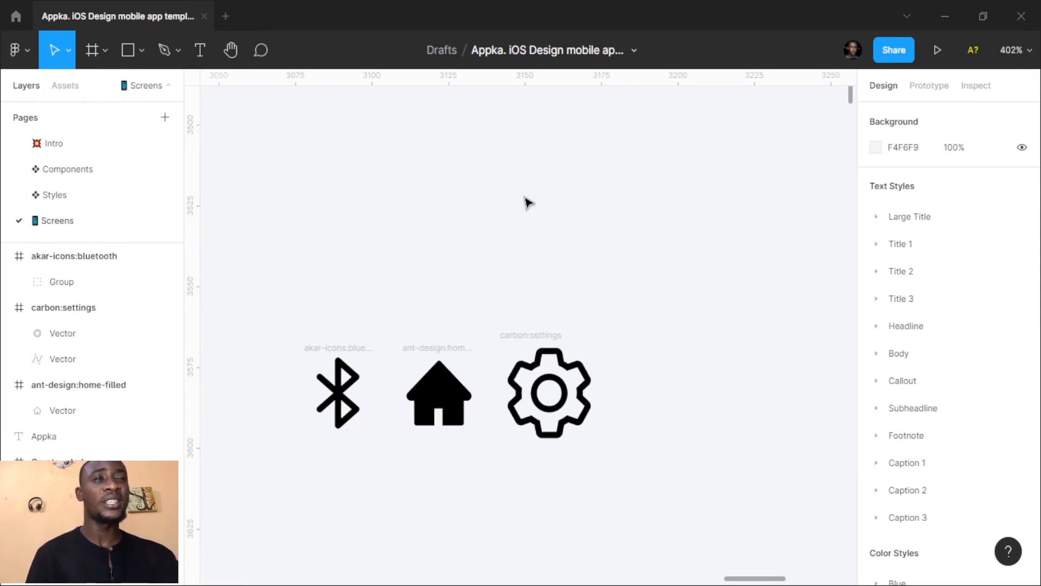
scroll(590, 191, right, 3)
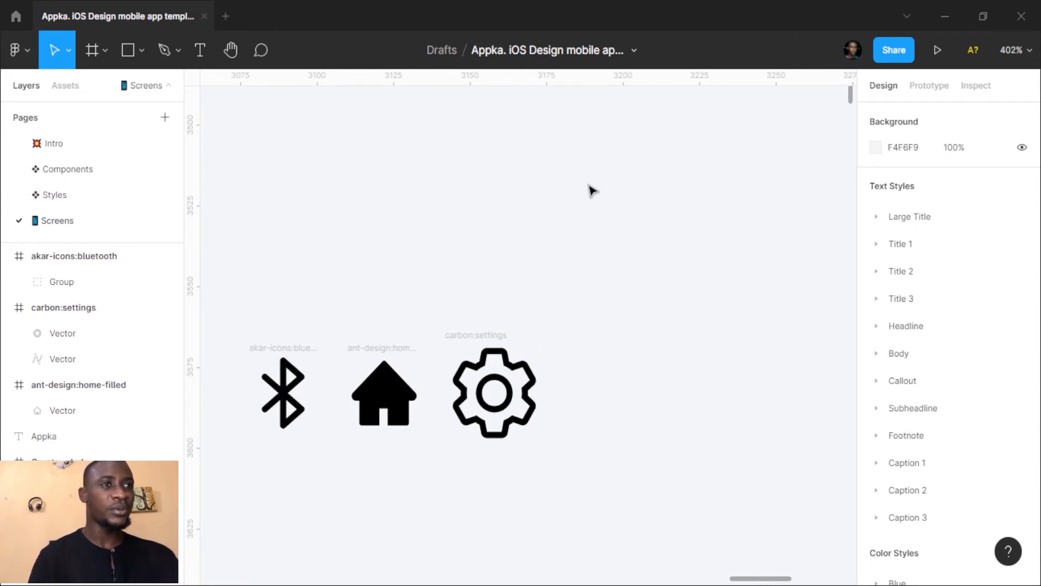
Select the rectangular sea turtle photo and remove its background with the Remove BG plugin.
scroll(592, 191, down, 5)
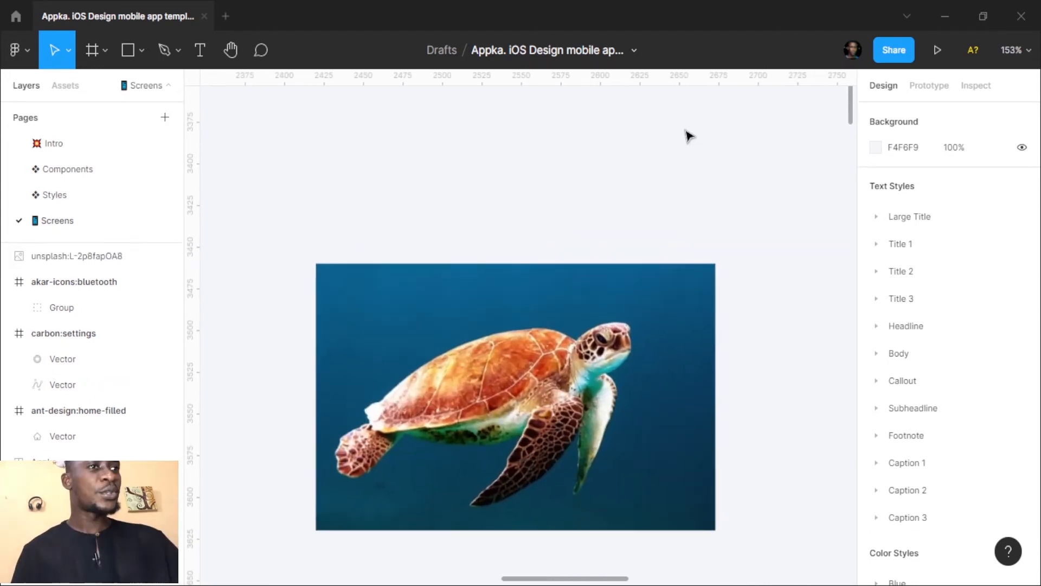
scroll(689, 136, up, 1)
scroll(689, 136, down, 2)
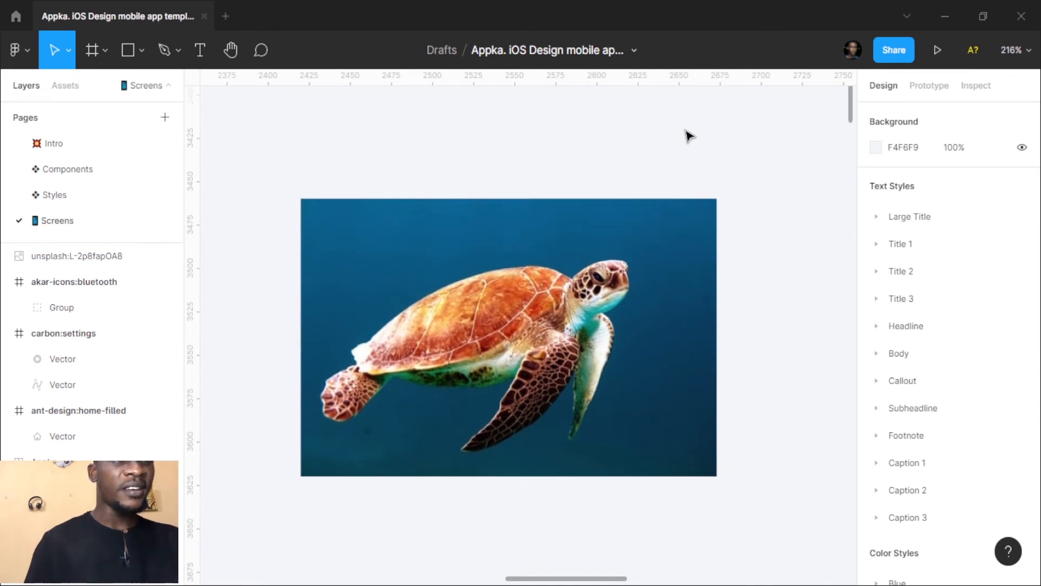
scroll(689, 137, left, 1)
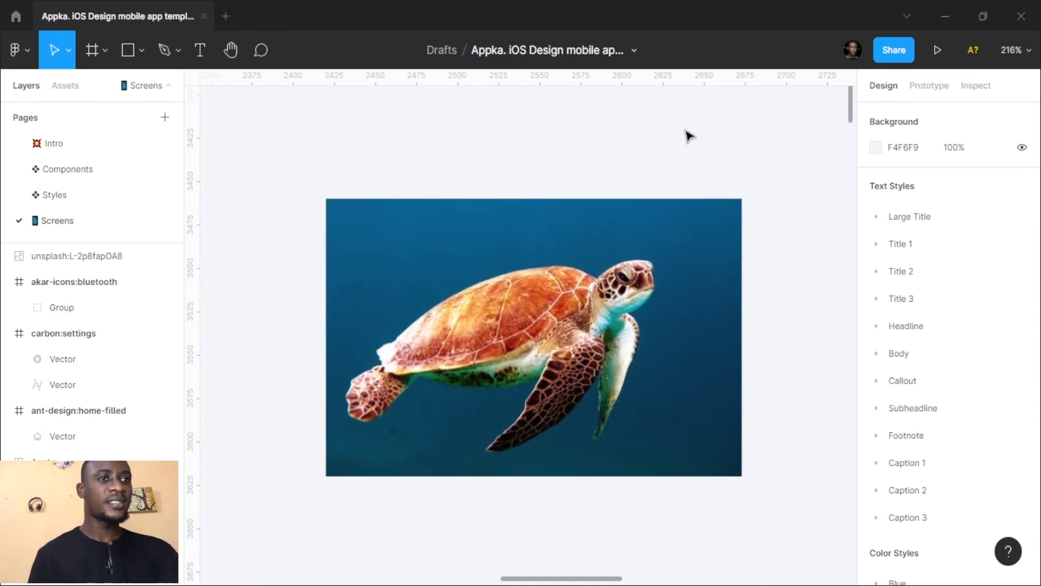
click(608, 281)
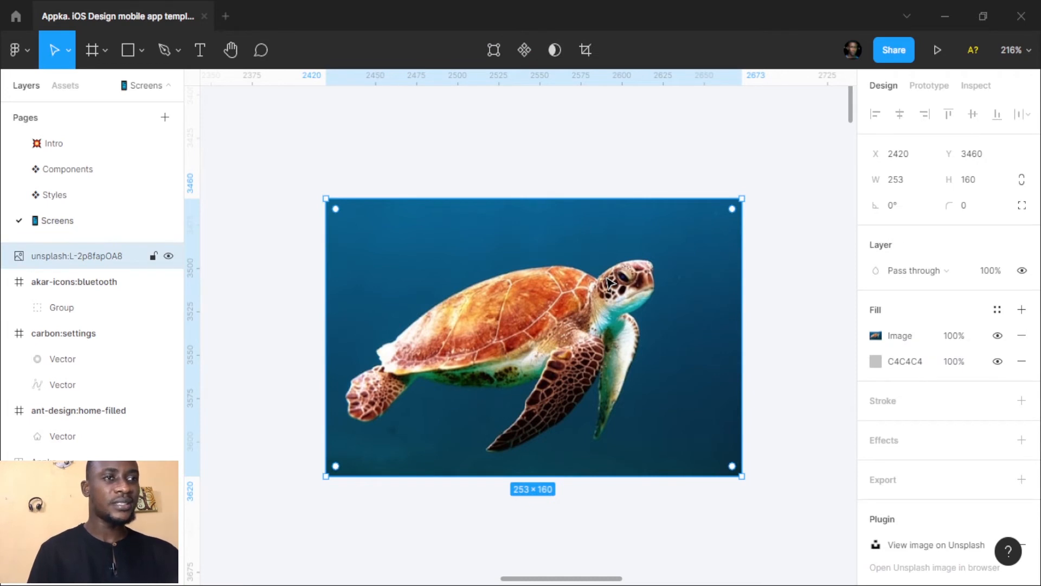
right_click(608, 281)
mouse_move(705, 465)
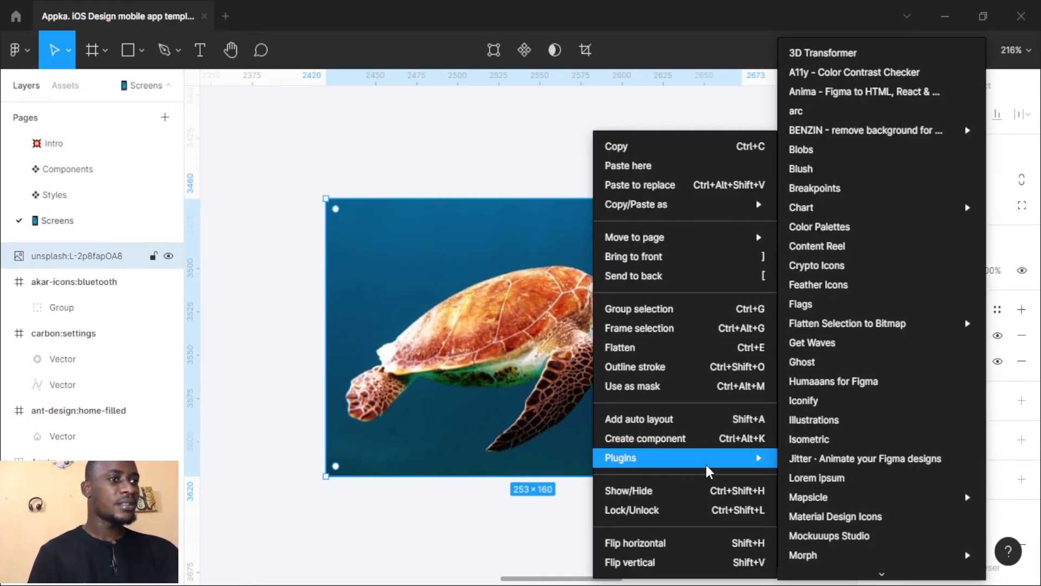
mouse_move(824, 499)
scroll(828, 502, down, 3)
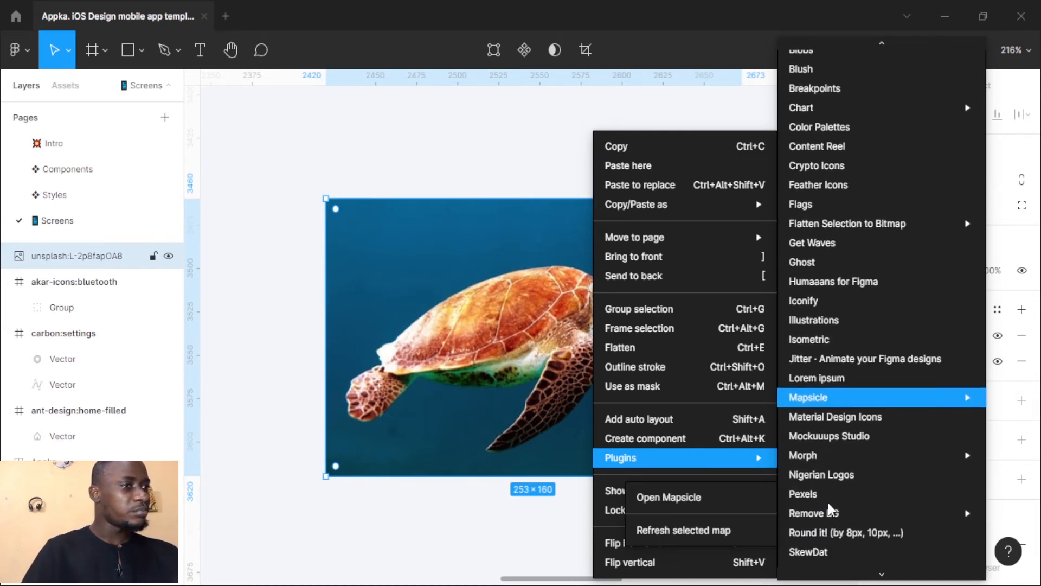
mouse_move(834, 518)
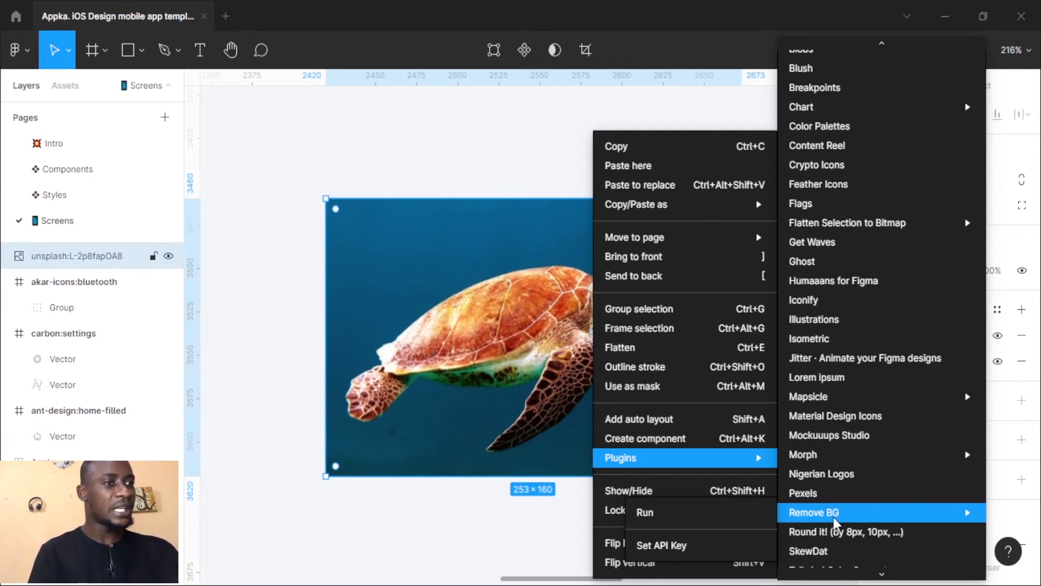
mouse_move(762, 456)
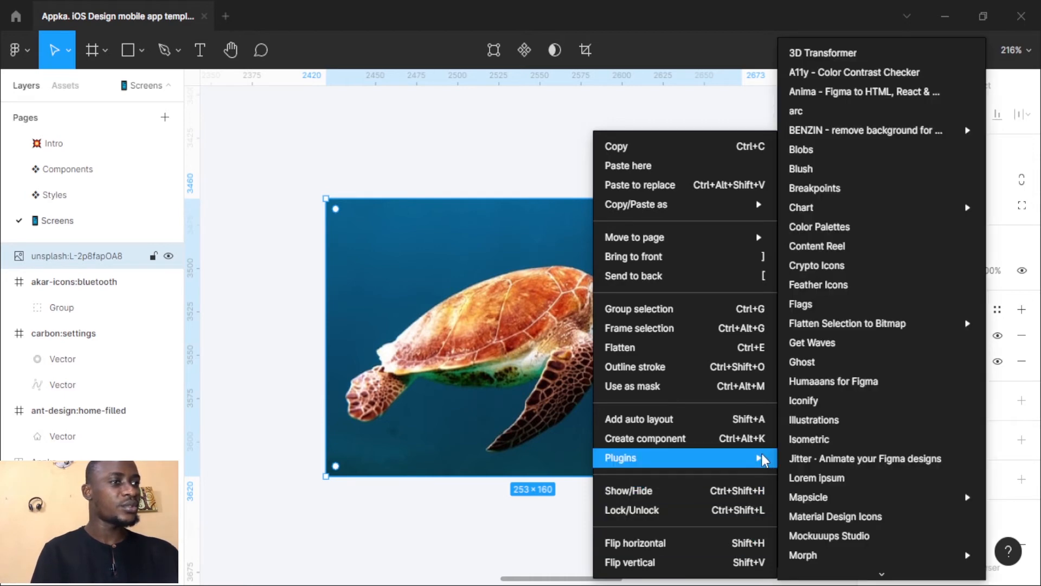
scroll(836, 518, down, 5)
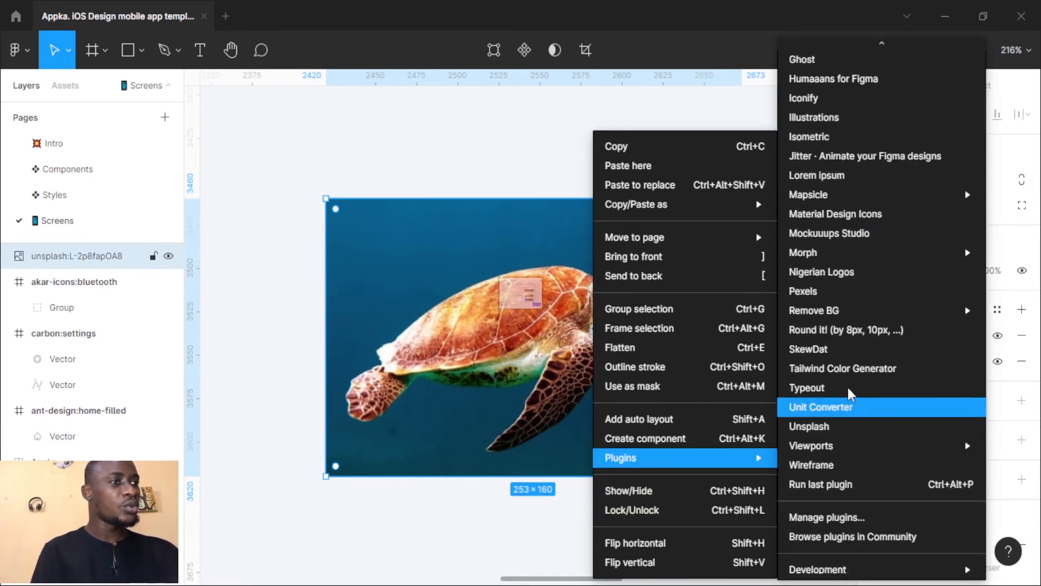
mouse_move(846, 308)
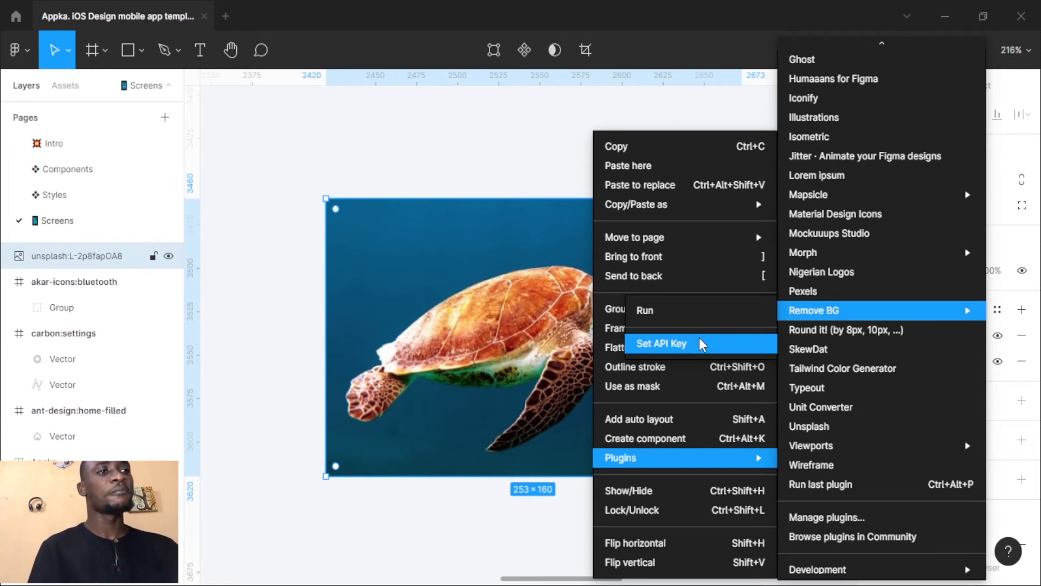
click(694, 308)
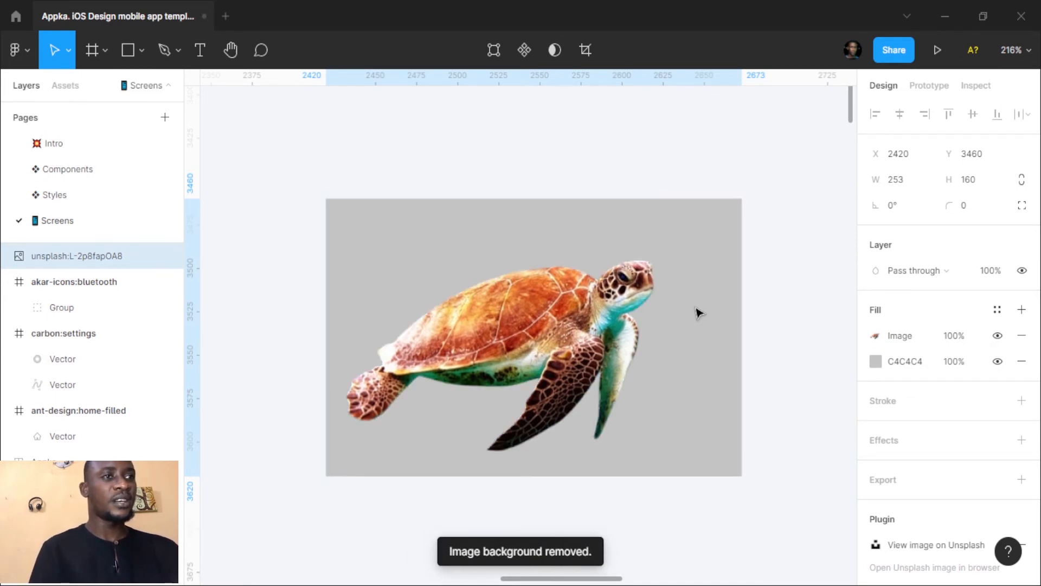
Delete the C4C4C4 fill behind the cut-out turtle and deselect the image.
click(779, 281)
click(704, 281)
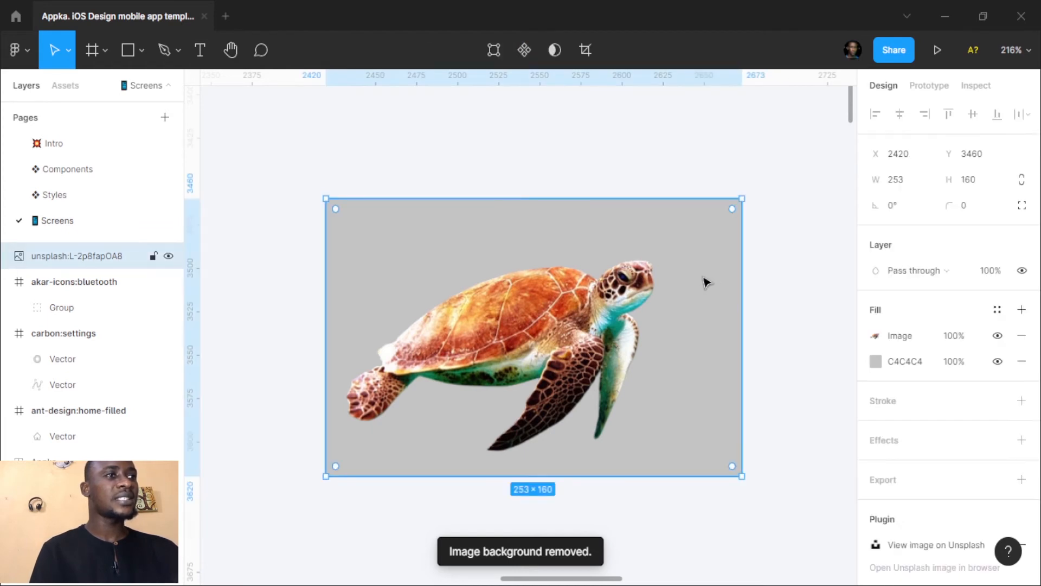
click(1020, 362)
click(799, 253)
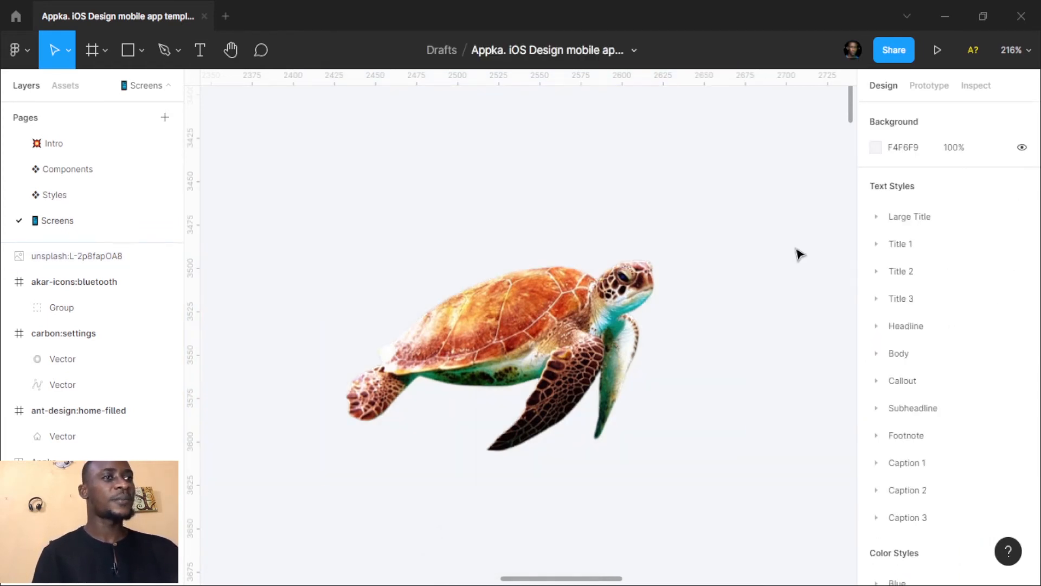
scroll(755, 350, down, 3)
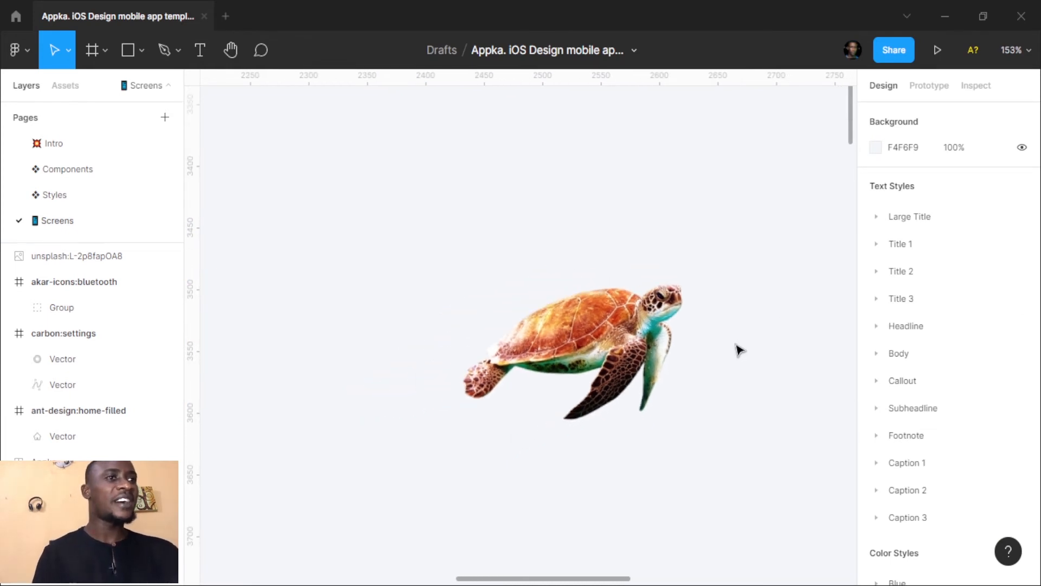
Draw a rectangle about 160 × 134 on the empty canvas, above and to the left of the turtle cut-out.
click(645, 344)
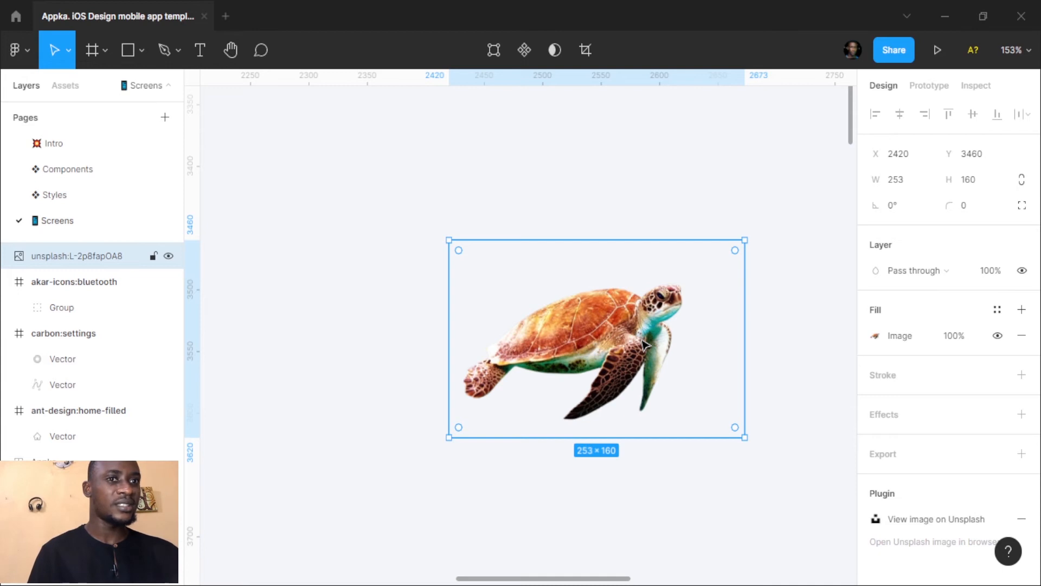
click(306, 140)
key(r)
drag(262, 136, 448, 300)
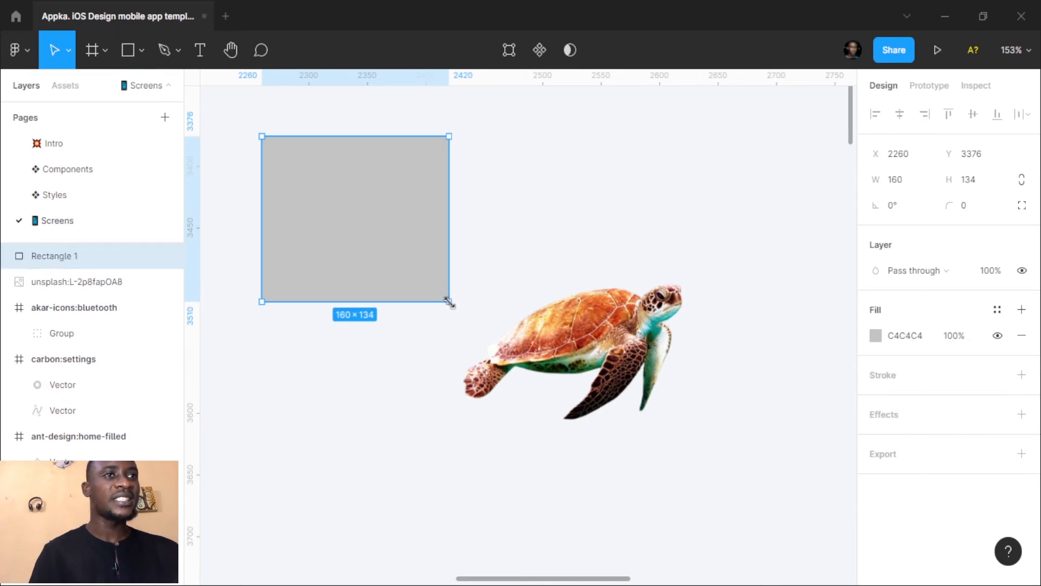
Scale the turtle cut-out down to about 138 × 87 and place it in front of the grey rectangle.
click(632, 197)
click(550, 264)
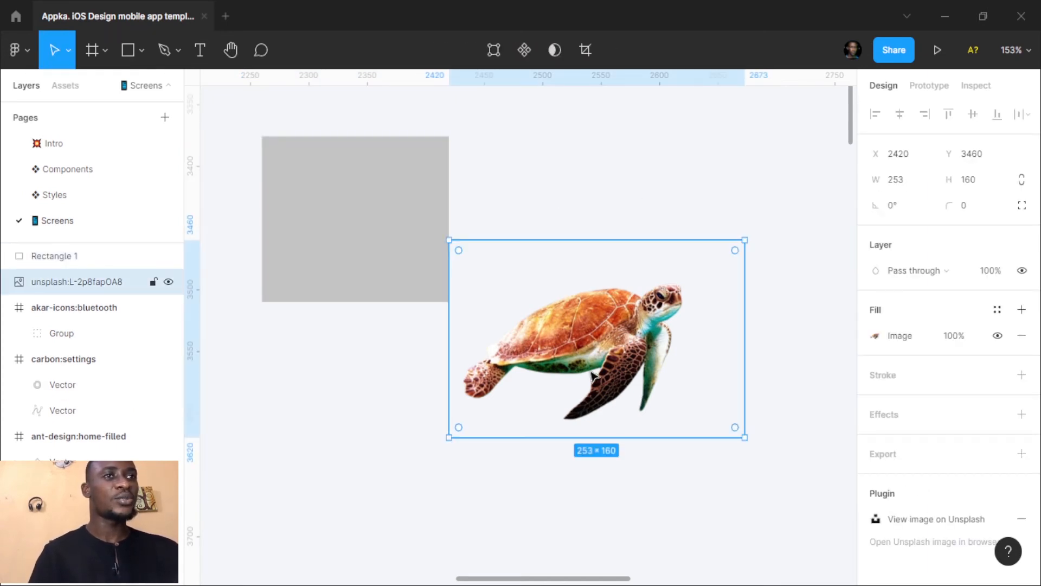
drag(448, 239, 584, 330)
drag(675, 381, 364, 215)
key(ctrl+])
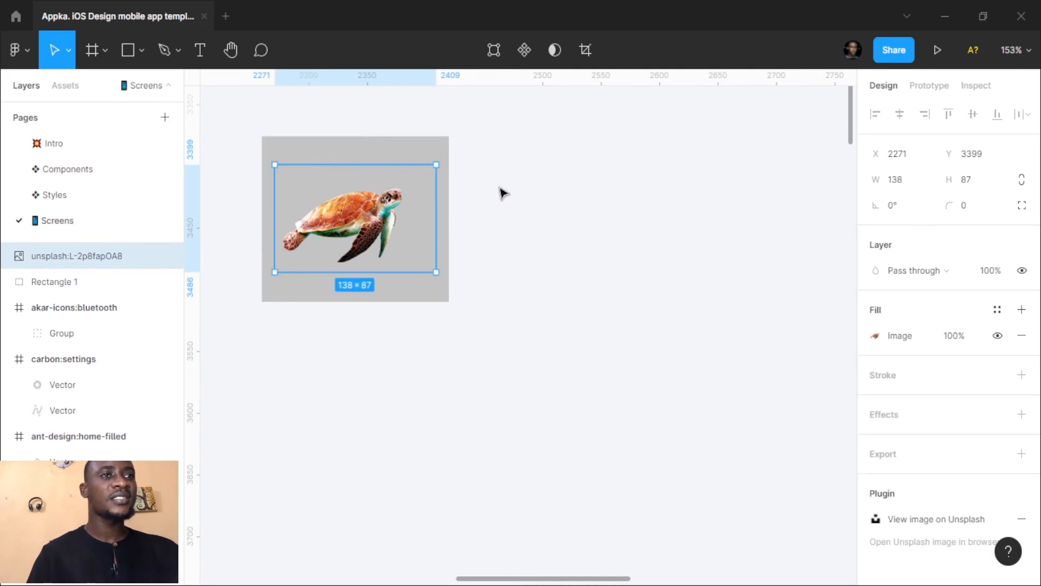
click(507, 194)
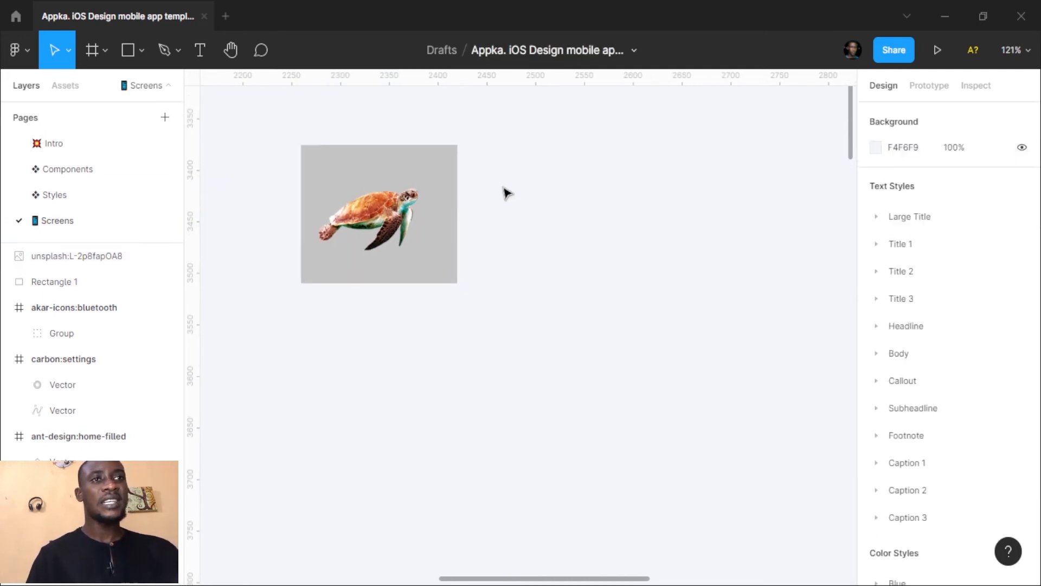
Nudge the turtle slightly upward on the grey rectangle and shrink it to about 89 × 56.
scroll(507, 193, up, 3)
scroll(507, 193, left, 1)
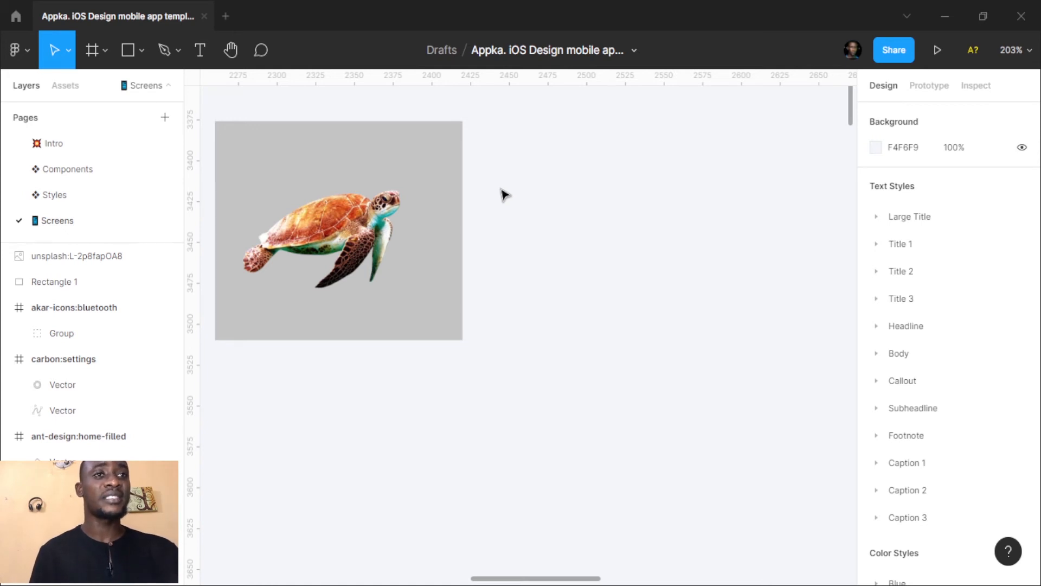
click(370, 217)
mouse_move(371, 217)
mouse_down()
mouse_move(630, 220)
mouse_move(362, 207)
mouse_up()
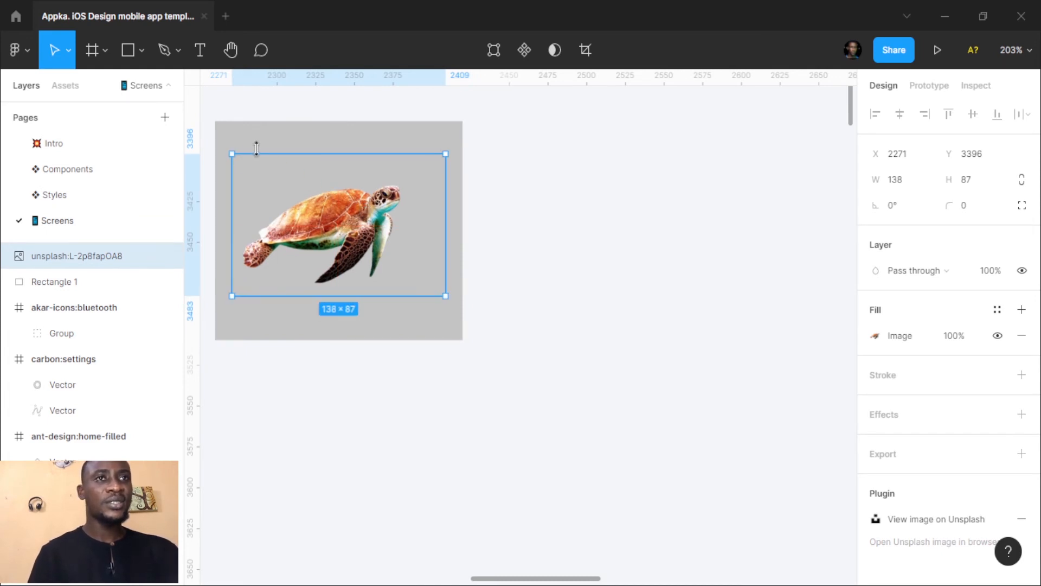
drag(231, 154, 307, 205)
Duplicate the small turtle and arrange four copies in a two-by-two layout on the grey rectangle.
drag(378, 251, 289, 285)
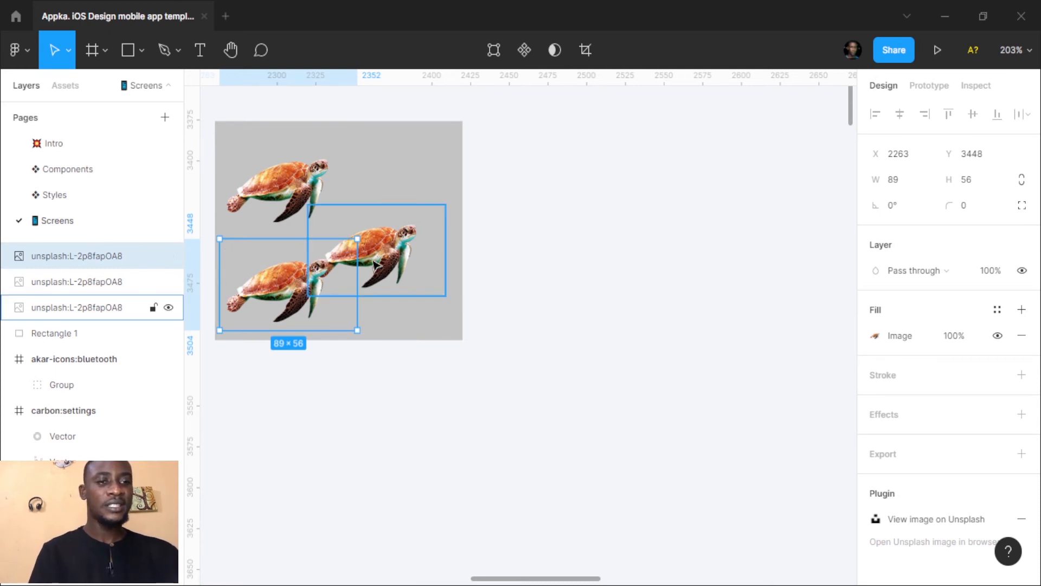
key(ctrl+d)
drag(327, 388, 449, 160)
drag(408, 246, 426, 257)
click(578, 221)
scroll(578, 221, down, 3)
scroll(578, 222, up, 5)
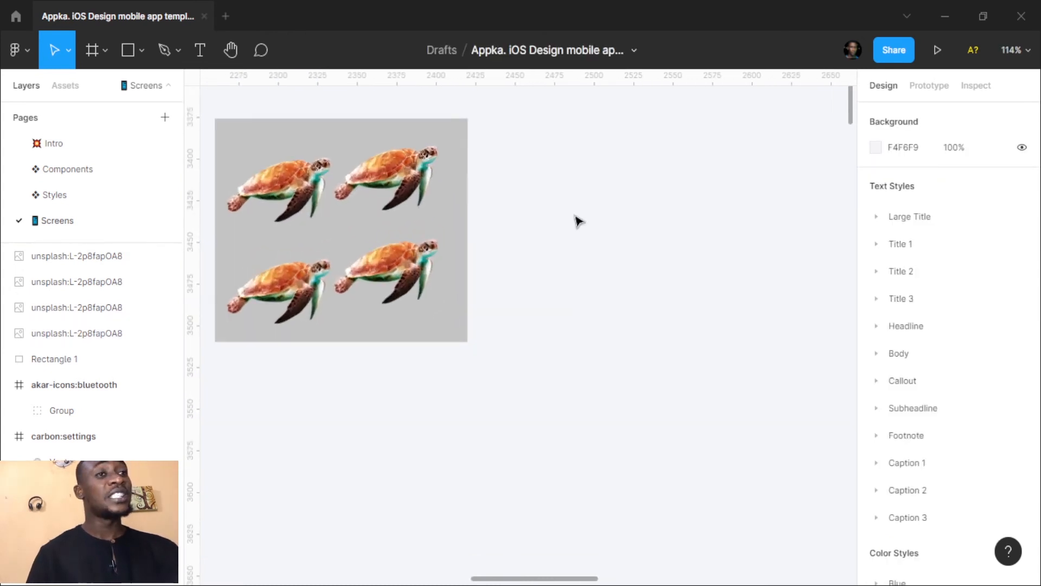
scroll(578, 221, left, 2)
scroll(578, 221, up, 1)
scroll(578, 222, up, 1)
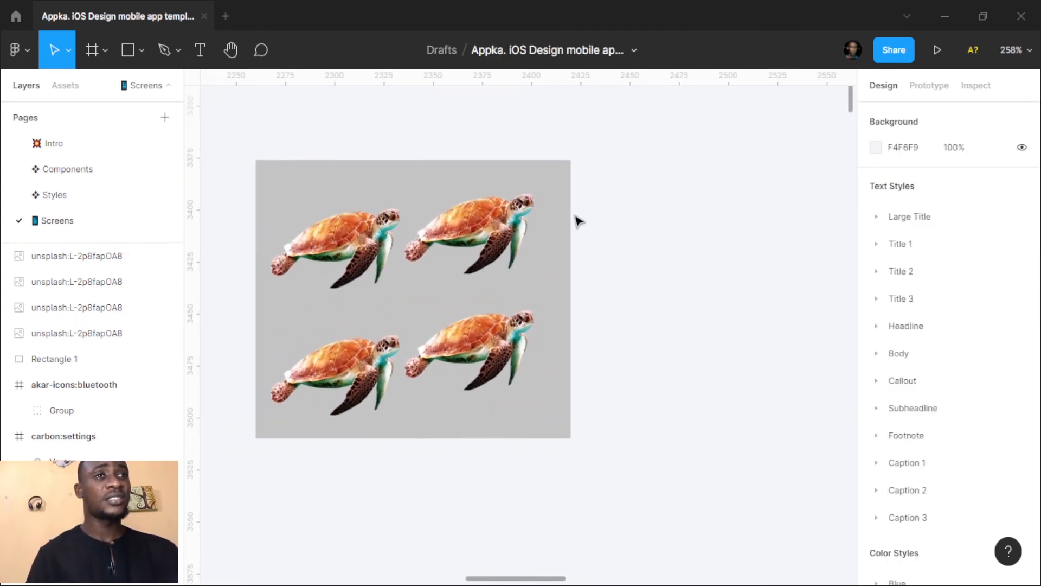
scroll(578, 222, left, 2)
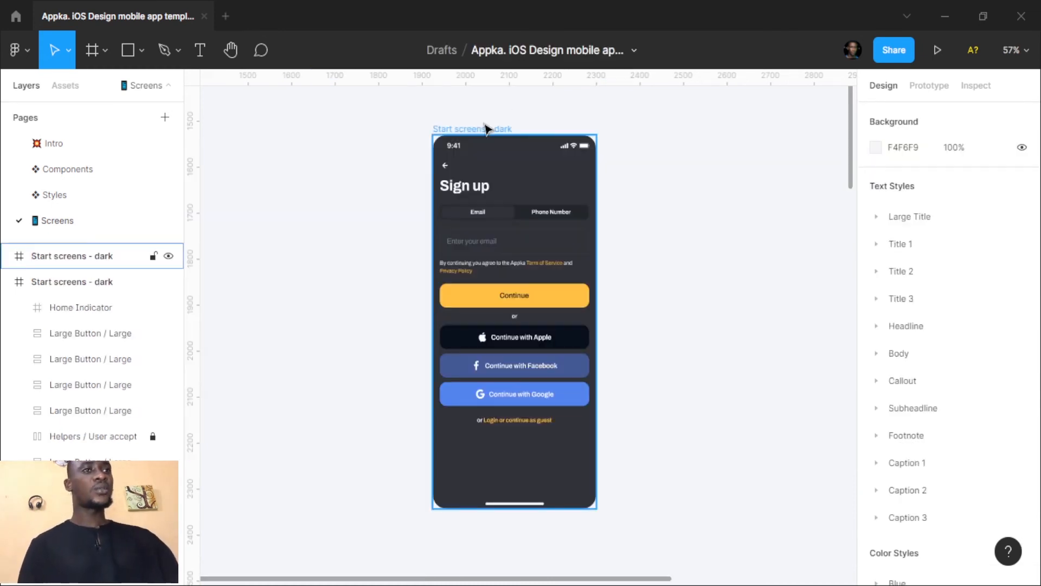
Convert the separate Start screens - dark sign-up frame into an image with the Flatten Selection to Bitmap plugin.
click(494, 129)
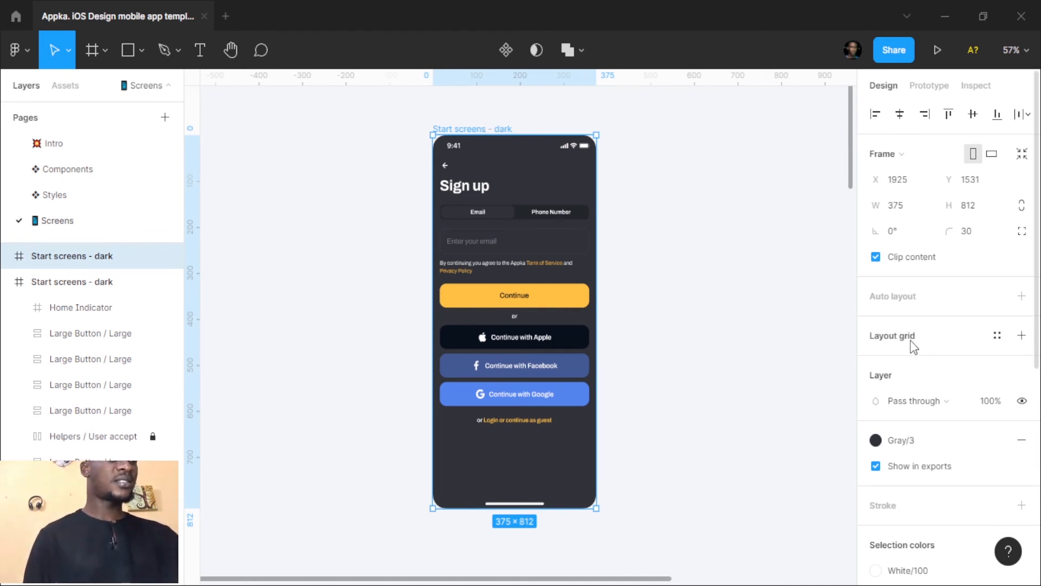
right_click(548, 279)
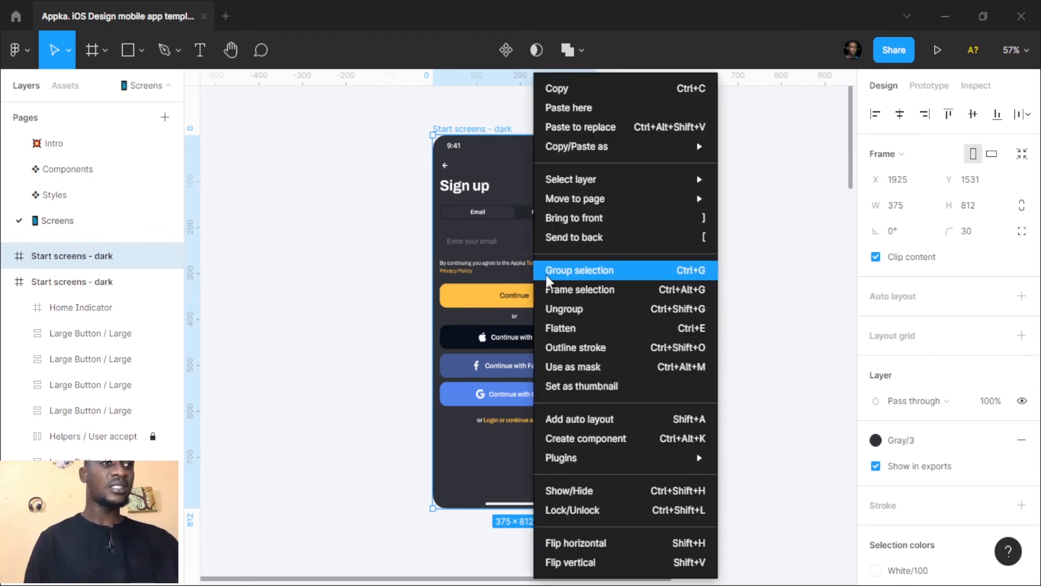
mouse_move(603, 463)
mouse_move(844, 324)
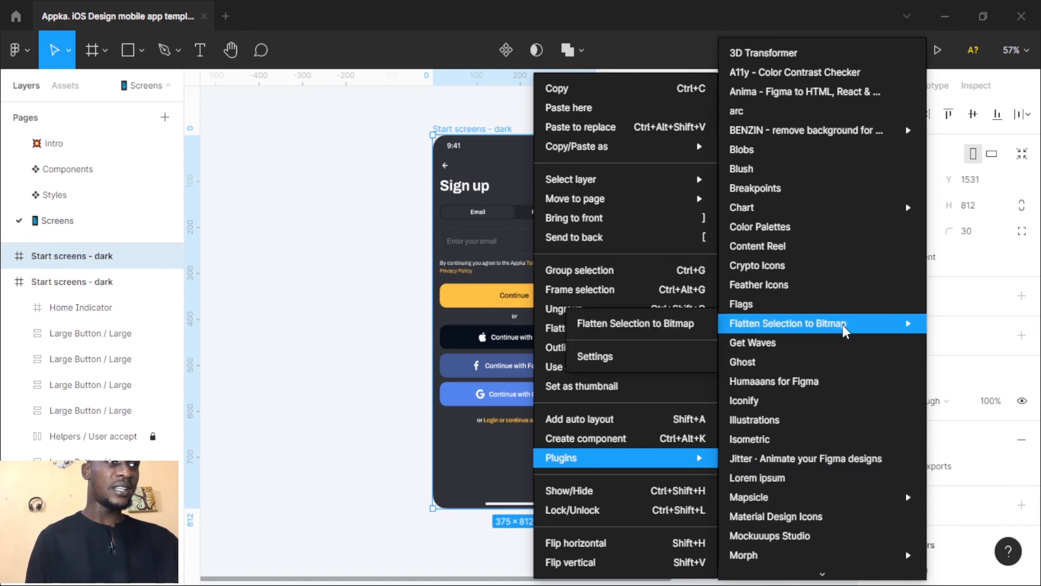
click(670, 326)
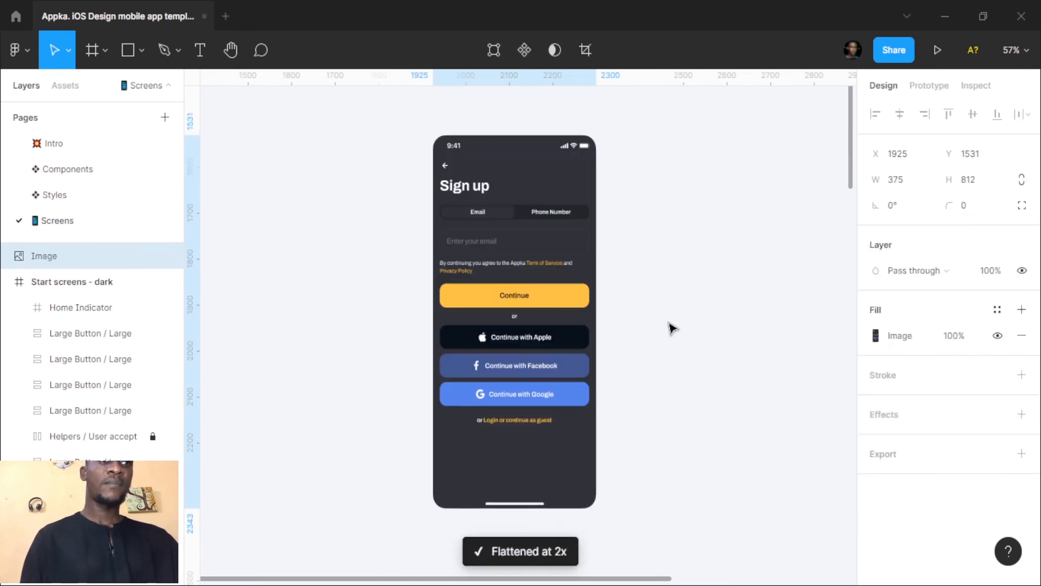
click(693, 247)
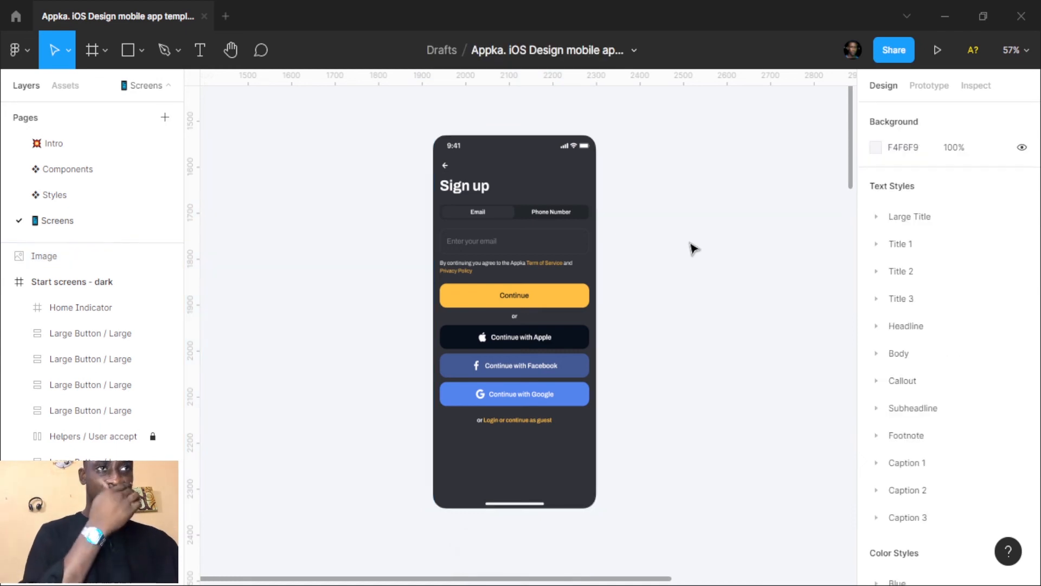
Copy the original Start screens - dark frame from the Appka row and place the copy to the left of the flattened image.
click(438, 220)
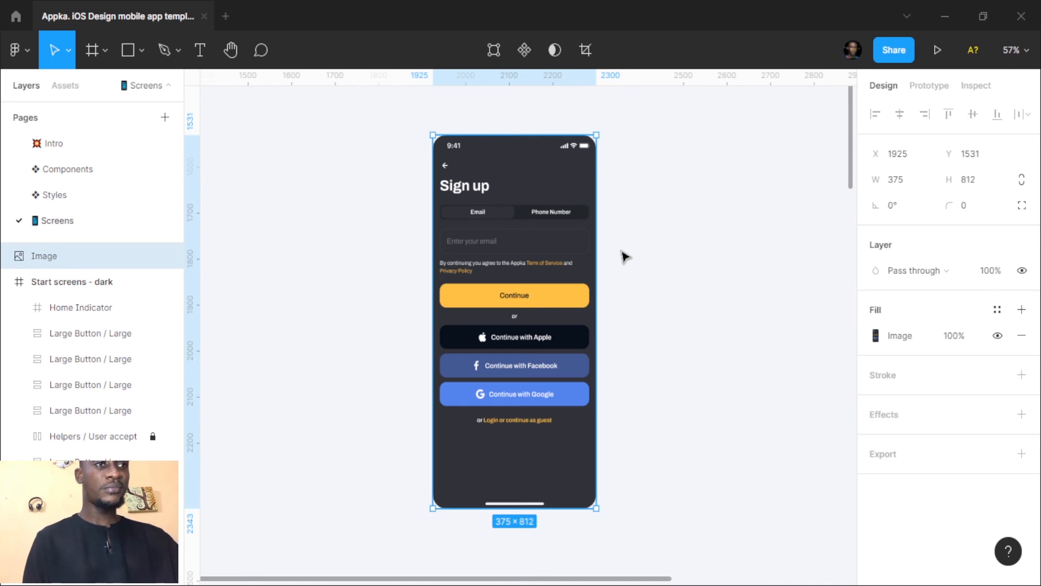
scroll(512, 199, down, 3)
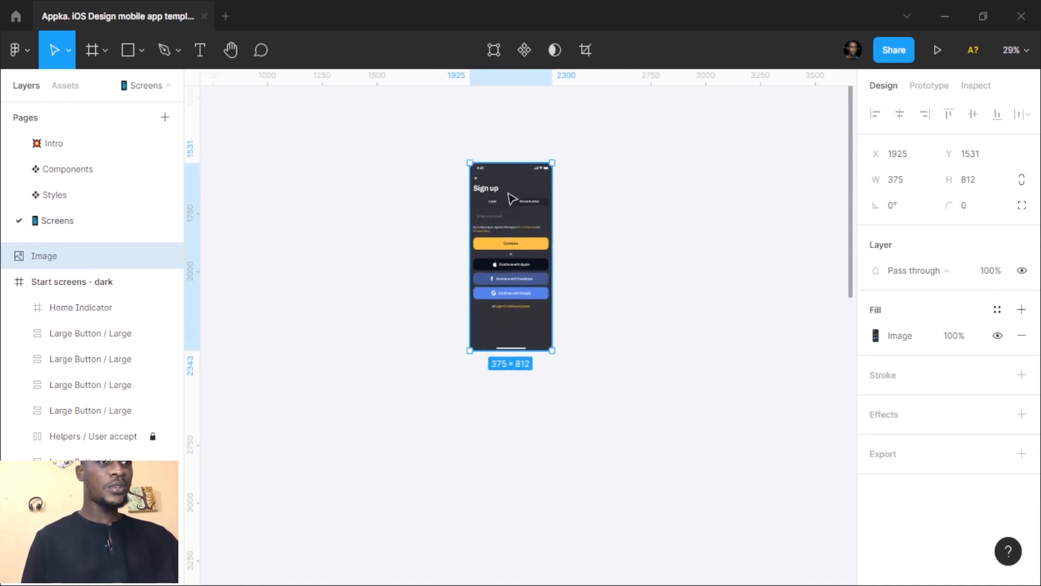
scroll(509, 198, up, 5)
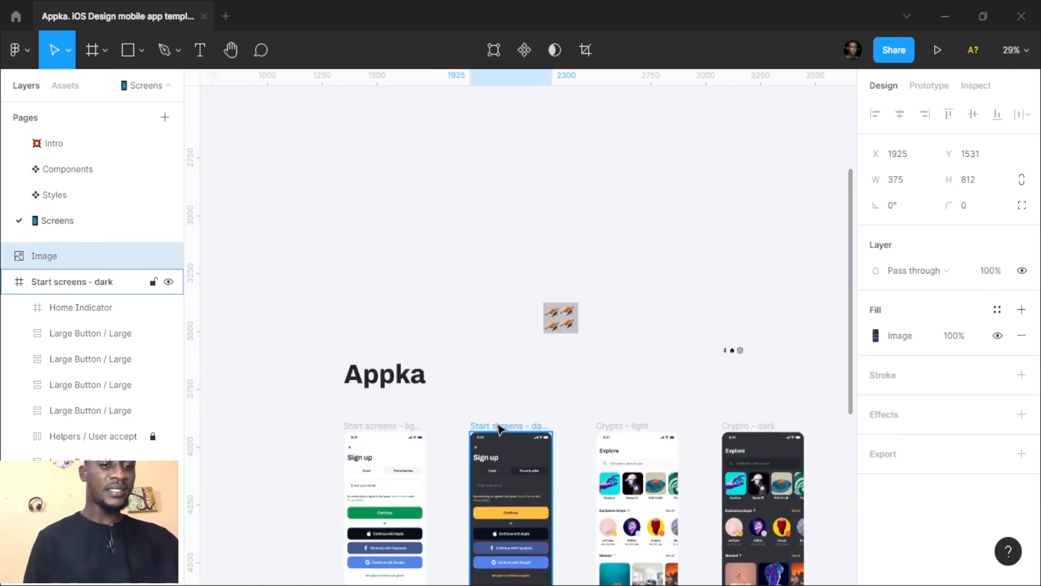
click(500, 426)
drag(528, 483, 420, 345)
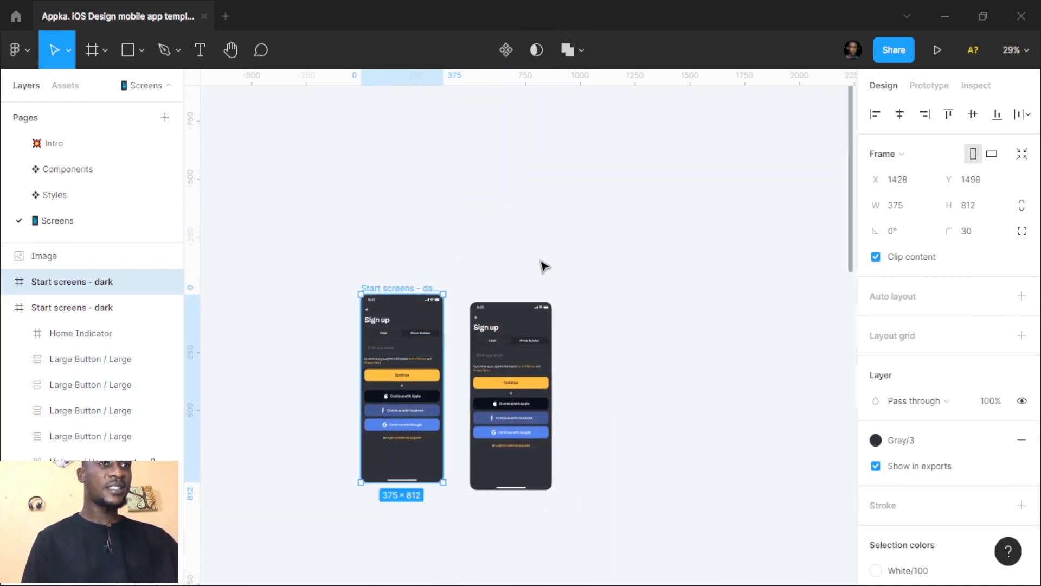
Align the tops of the copied Start screens - dark frame and the flattened image, and deselect both.
click(495, 277)
click(424, 288)
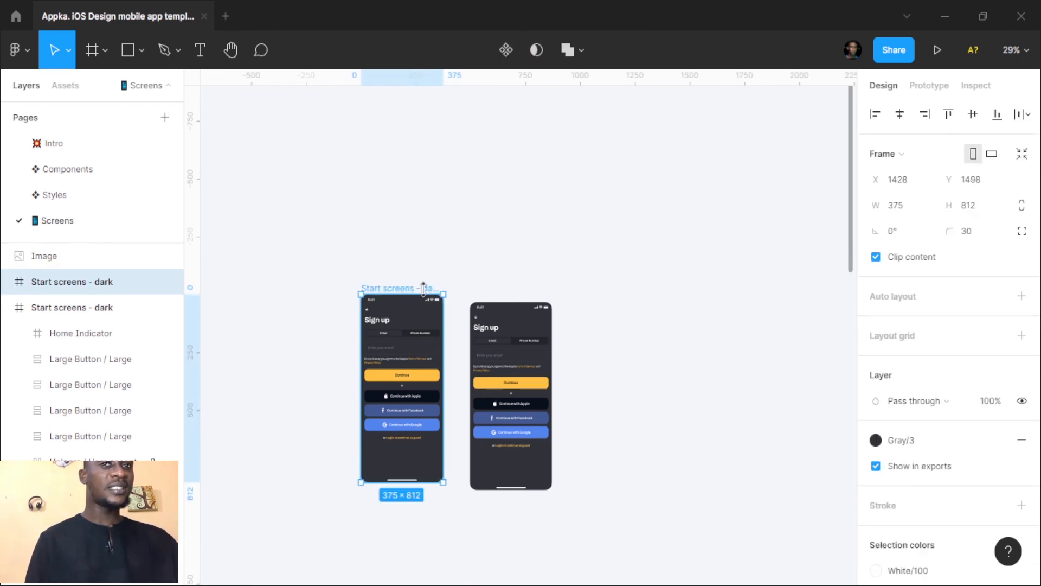
shift+click(490, 335)
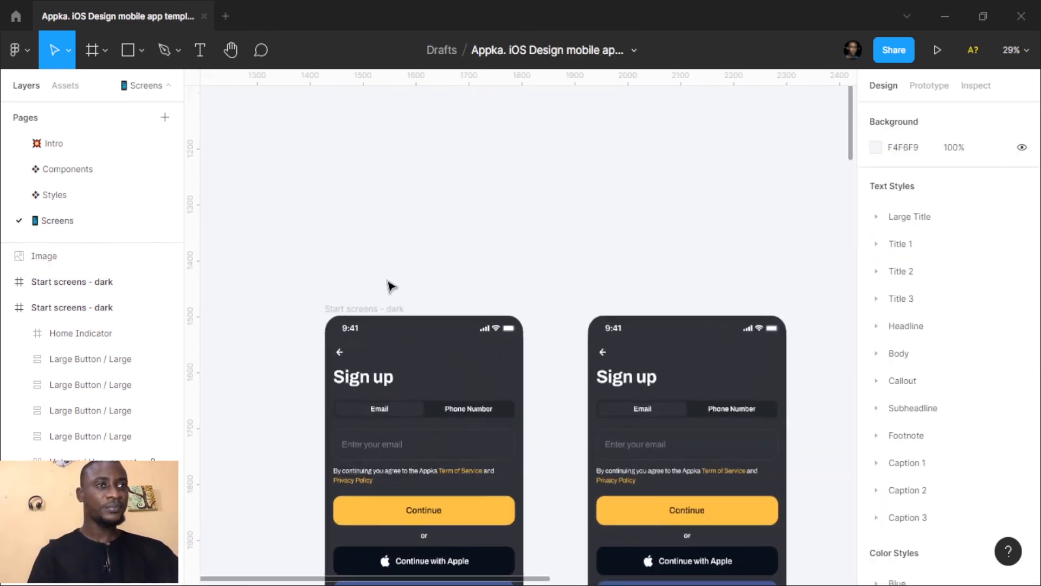
scroll(392, 286, down, 3)
scroll(392, 287, down, 2)
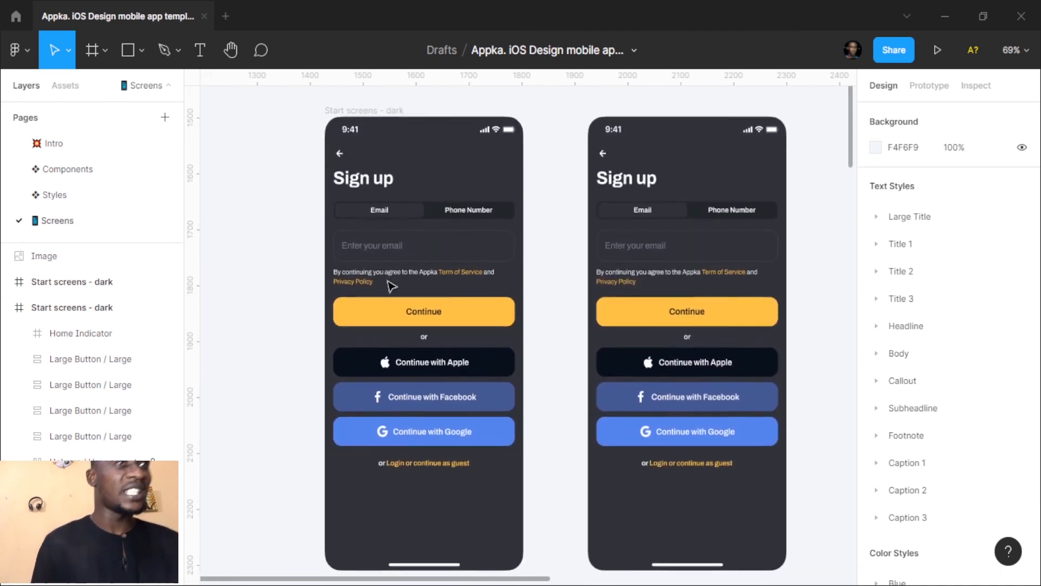
scroll(391, 286, down, 1)
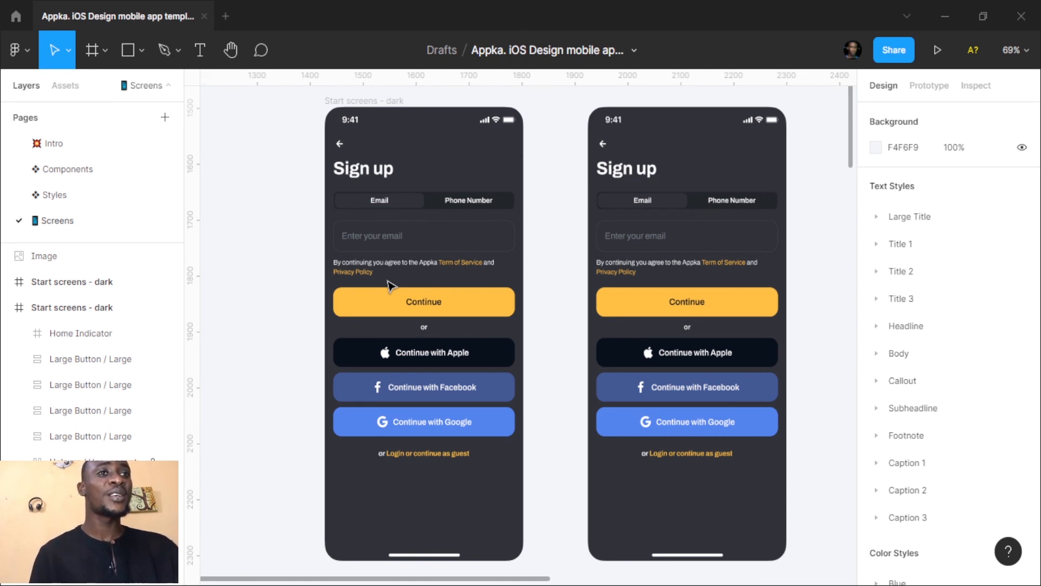
Try enlarging the copied Start screens - dark frame to about 911 × 1972 from its upper-left corner, and undo the resize.
click(363, 102)
click(364, 104)
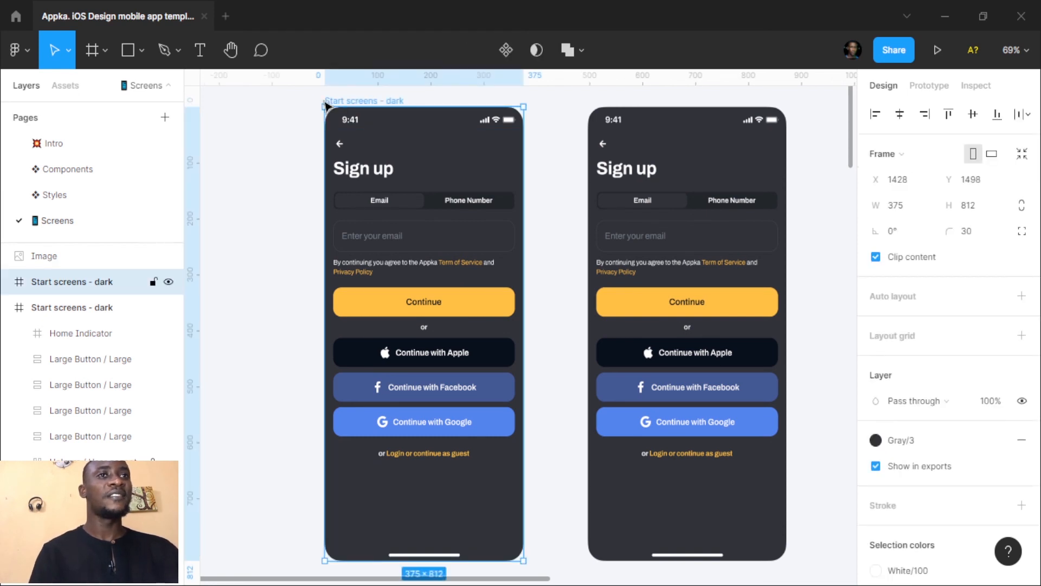
drag(323, 104, 242, 69)
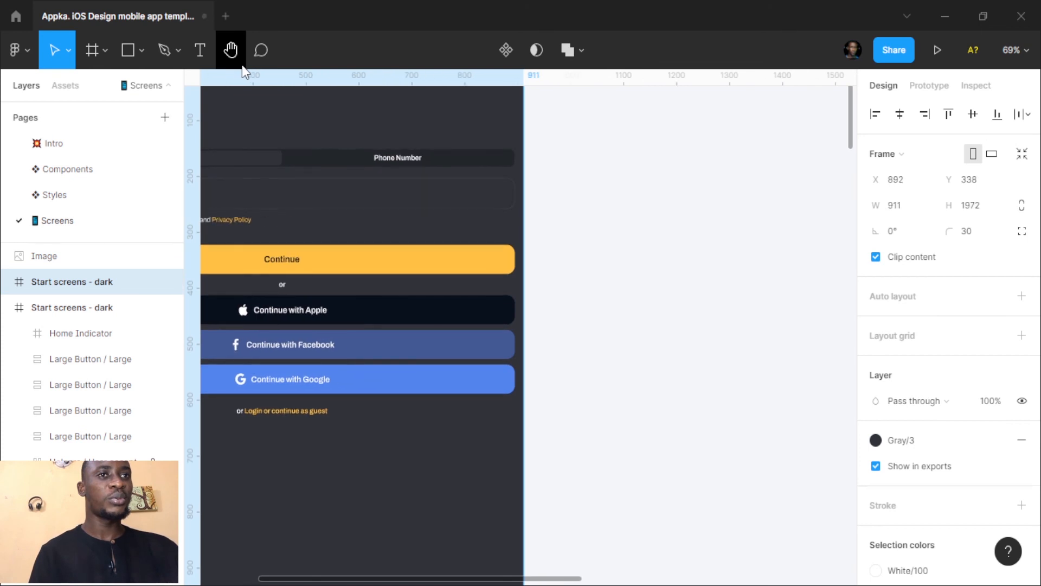
scroll(544, 197, down, 5)
scroll(541, 194, up, 5)
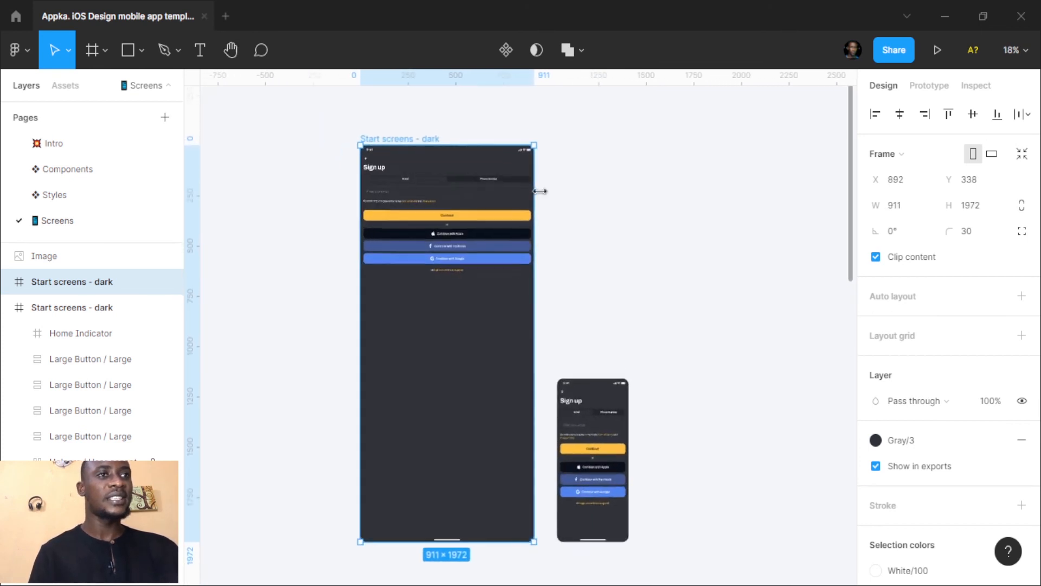
scroll(544, 197, left, 3)
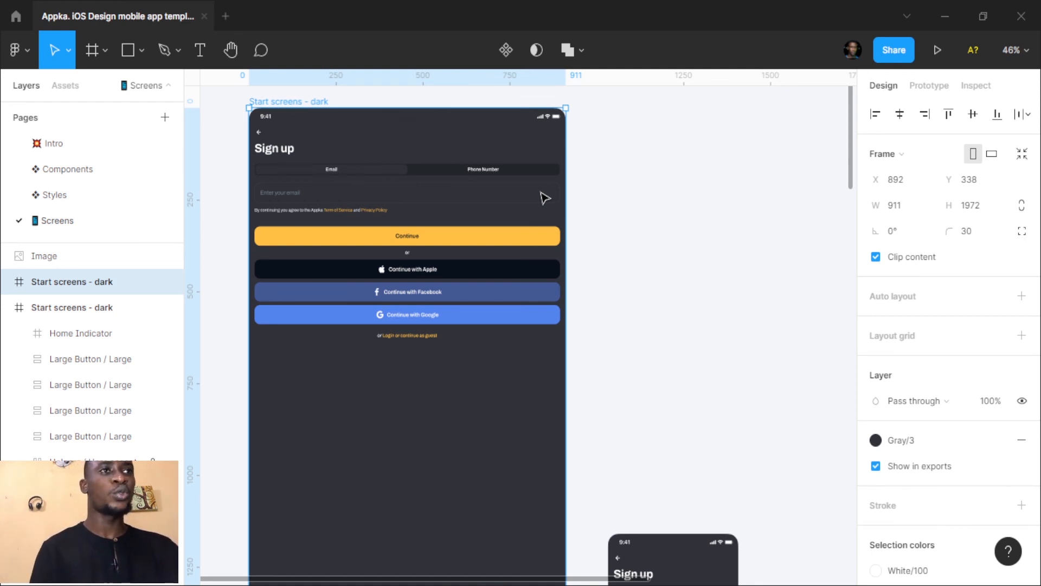
key(ctrl+z)
scroll(609, 396, down, 5)
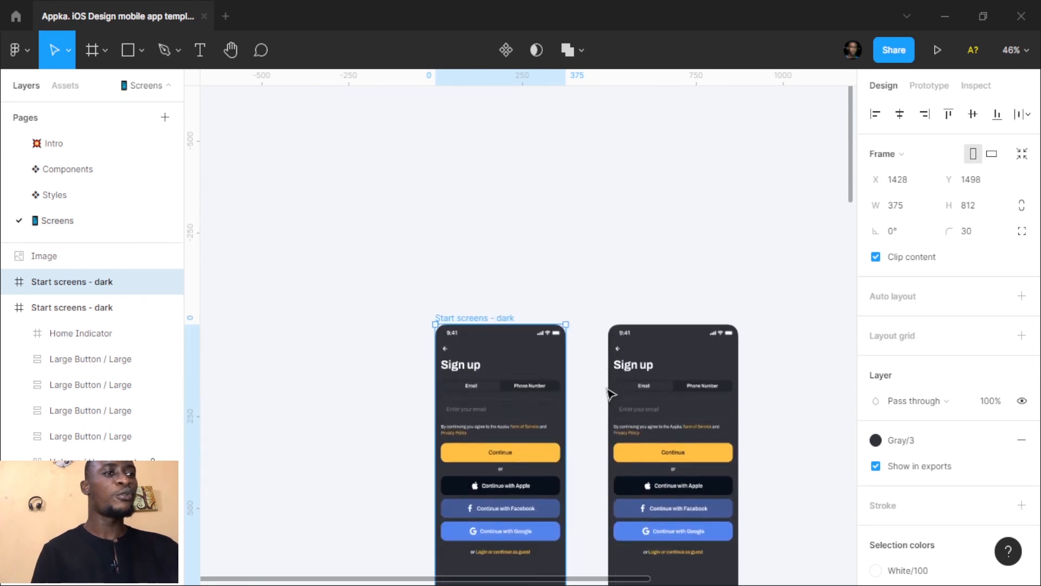
Enlarge the flattened sign-up image to about 671 × 1453 from its upper-right corner.
click(675, 386)
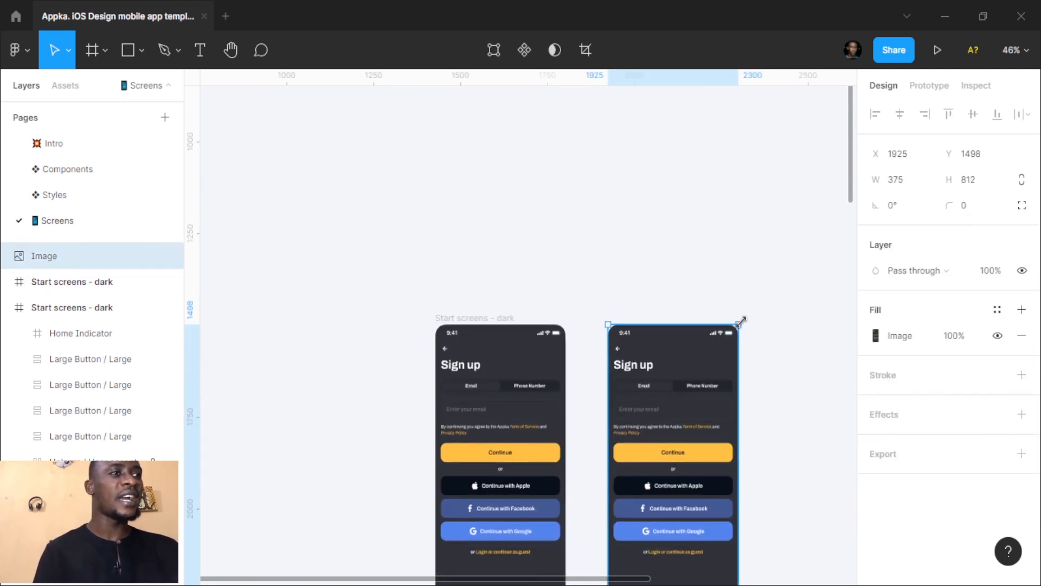
drag(741, 321, 841, 135)
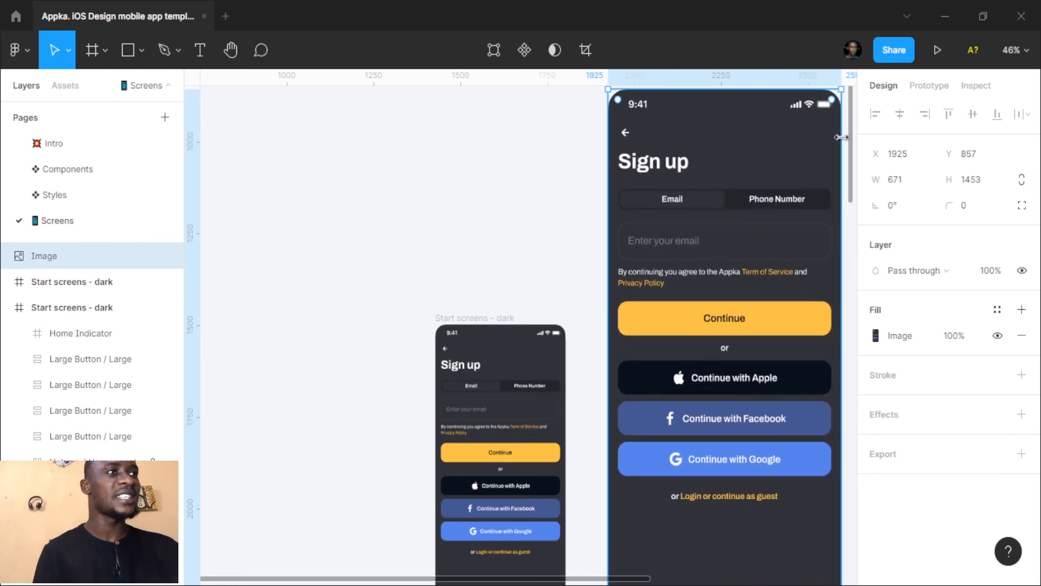
scroll(770, 229, right, 5)
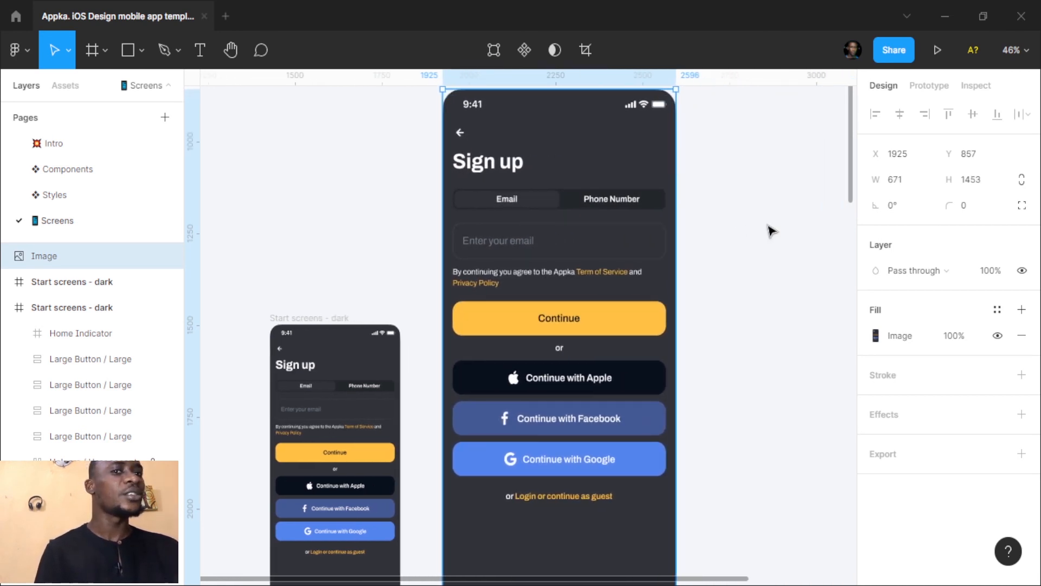
scroll(771, 230, up, 2)
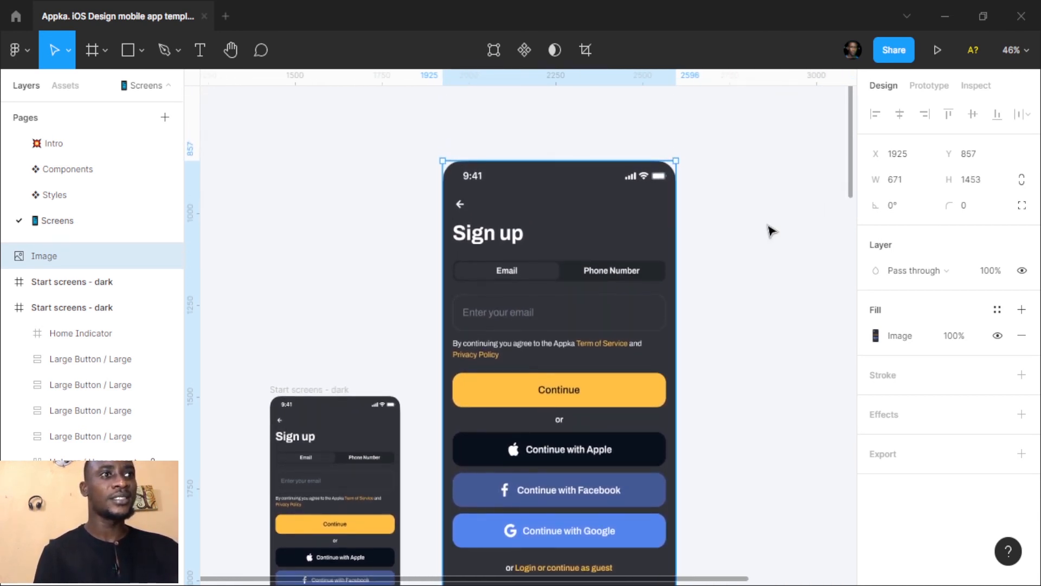
scroll(771, 230, down, 1)
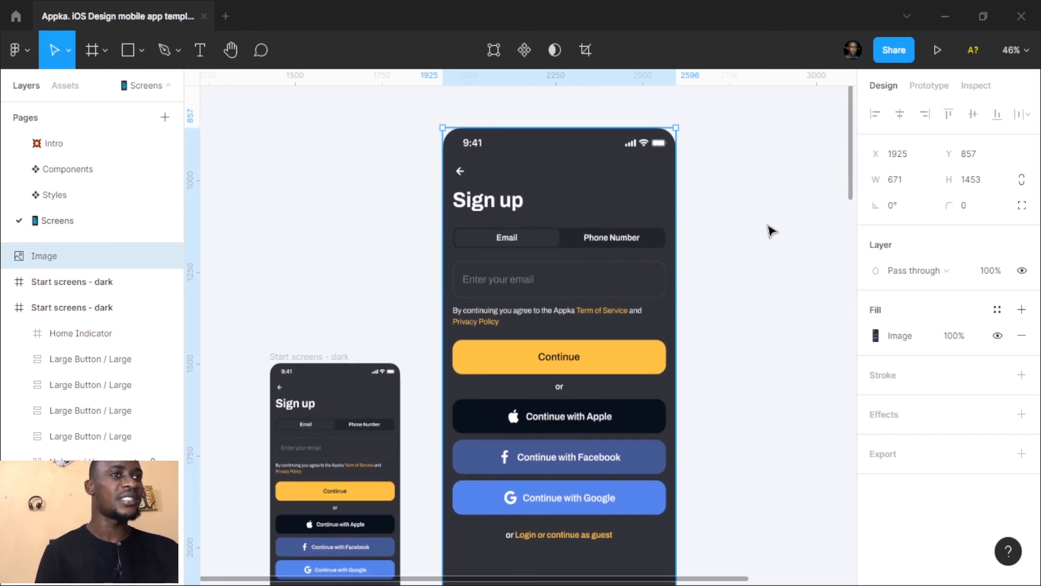